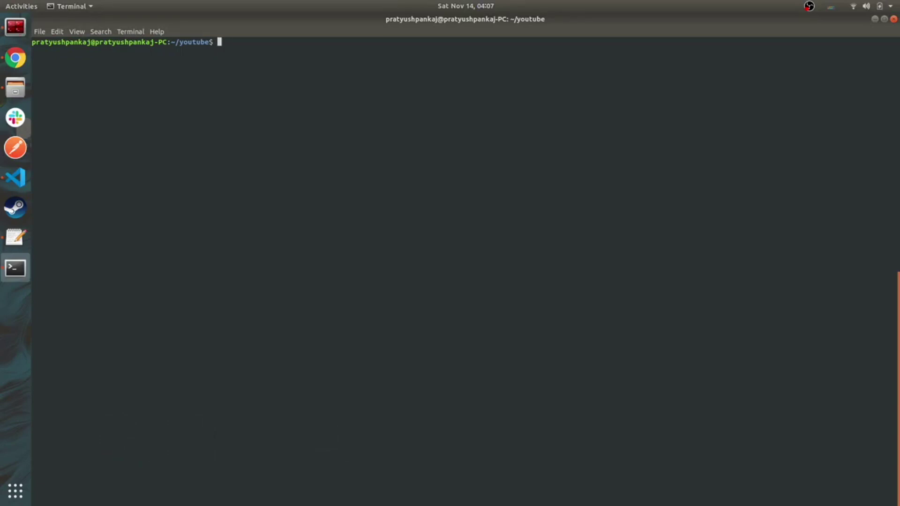
{"action": "type", "text": "mkdir p"}
{"action": "type", "text": "ma"}
Create the pma folder, move into it, and open it in VS Code with 'code .'.
{"action": "key", "text": "Return"}
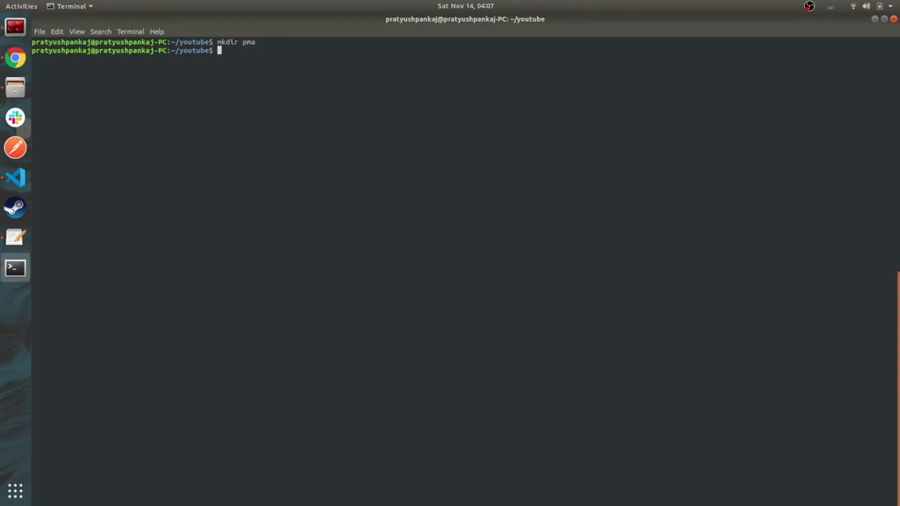
{"action": "type", "text": "cd pma"}
{"action": "key", "text": "Return"}
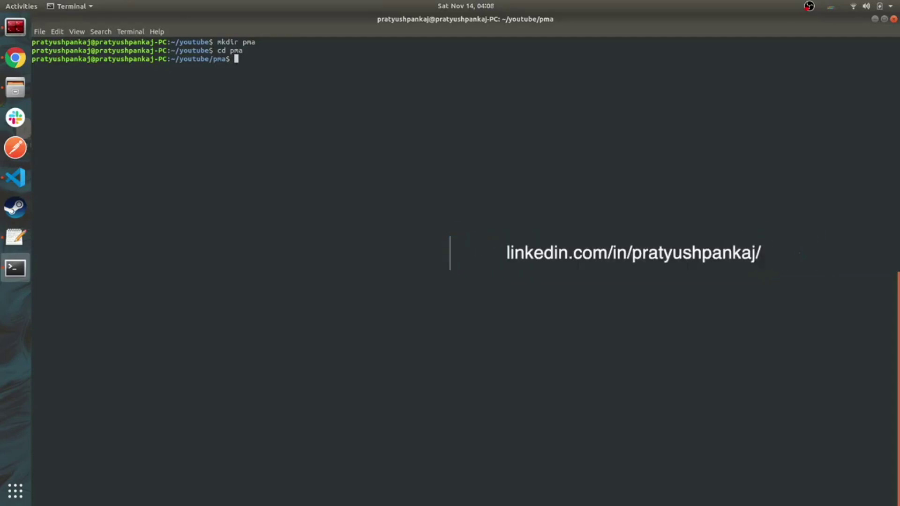
{"action": "type", "text": "code ."}
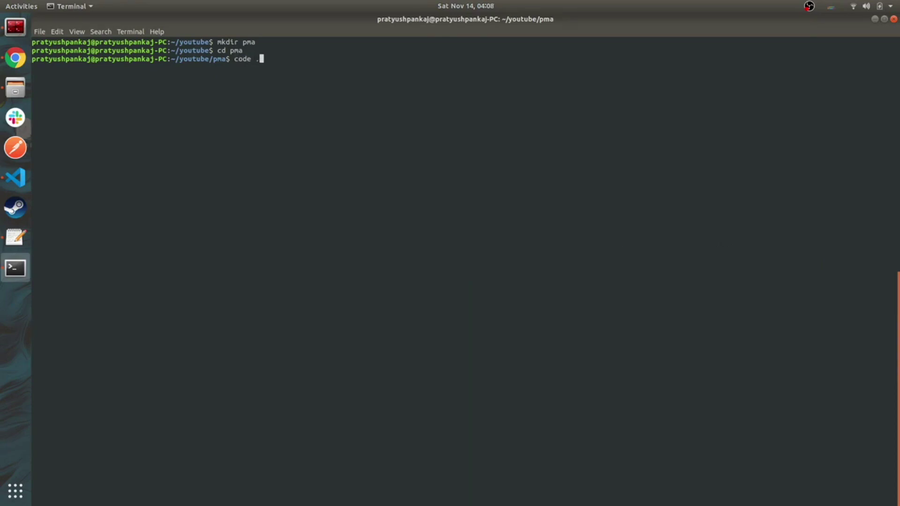
{"action": "key", "text": "Return"}
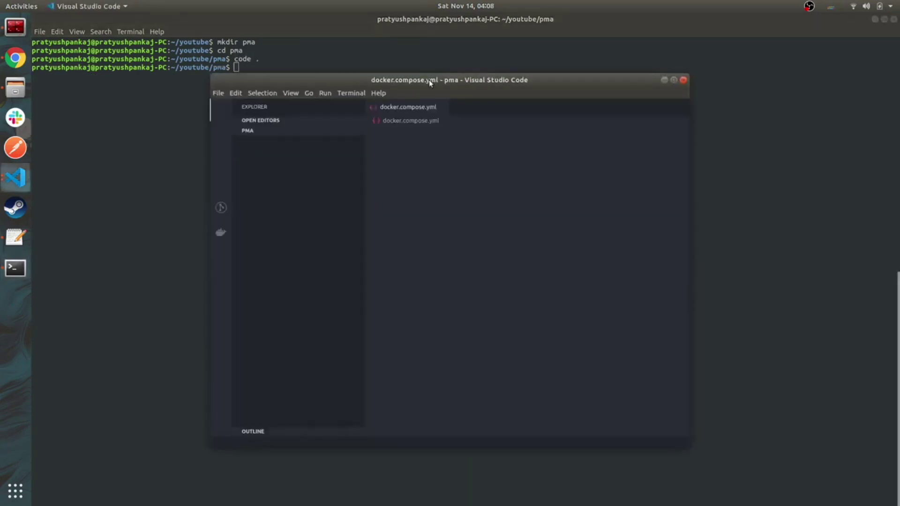
Maximize VS Code, close the Welcome page, and create an empty docker-compose.yml in pma.
{"action": "double_click", "coordinate": [429, 80]}
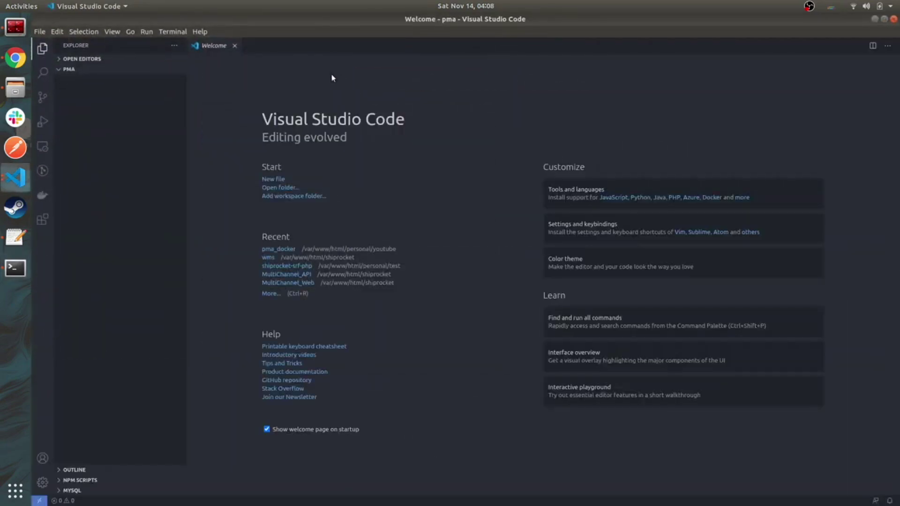
{"action": "left_click", "coordinate": [235, 46]}
{"action": "left_click", "coordinate": [141, 70]}
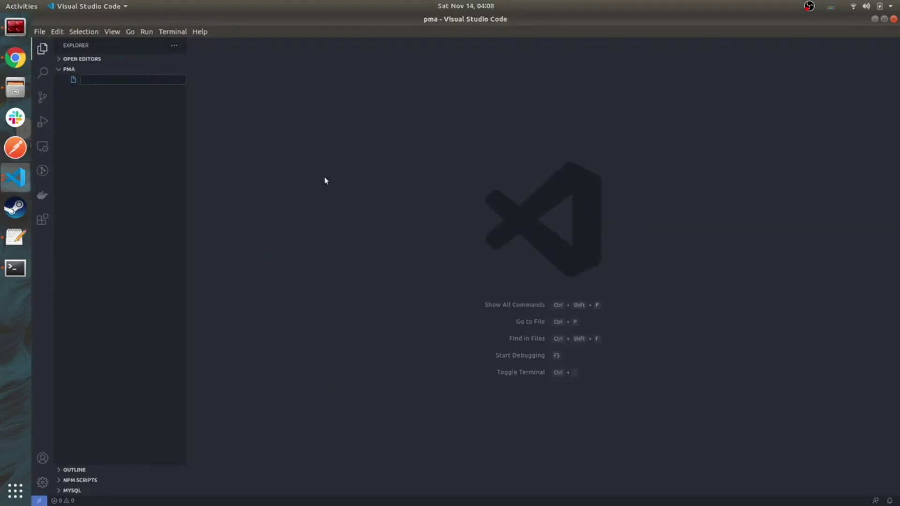
{"action": "type", "text": "ocker-c"}
{"action": "type", "text": "ompose.y"}
{"action": "type", "text": "ml"}
{"action": "key", "text": "Return"}
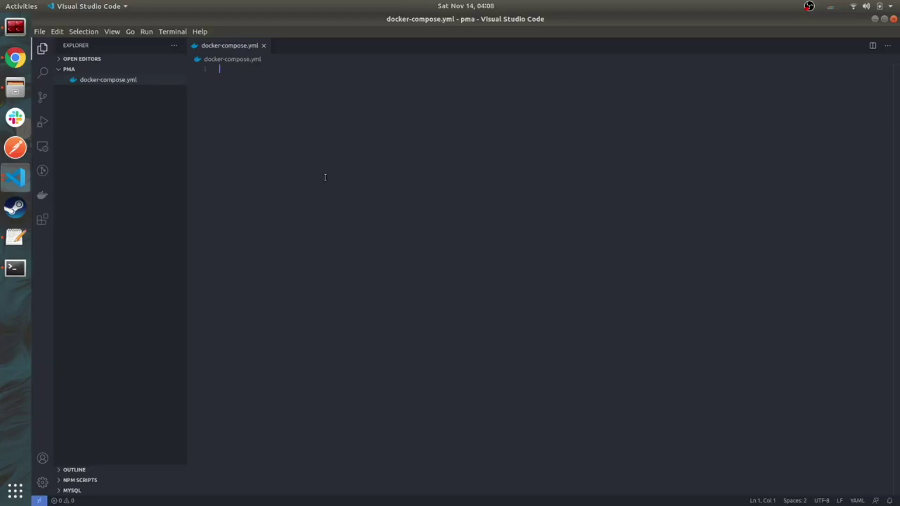
{"action": "type", "text": "ver"}
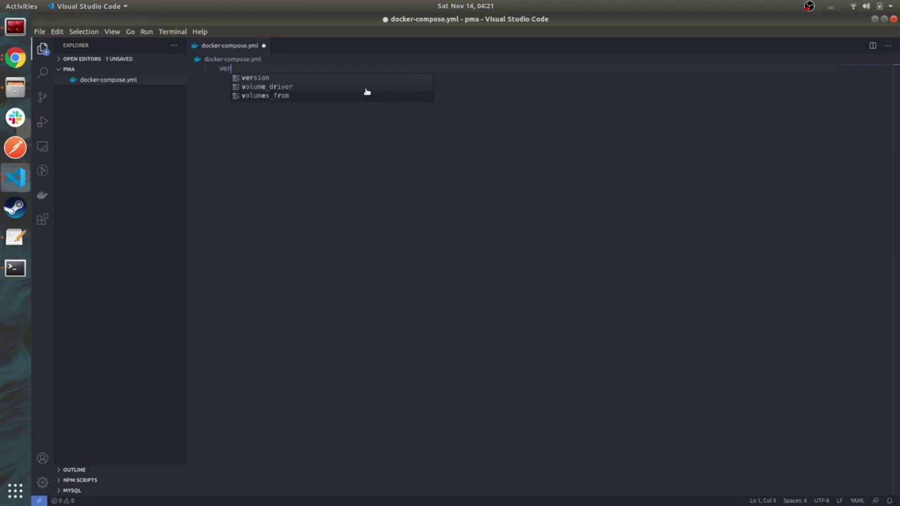
{"action": "type", "text": "sion:"}
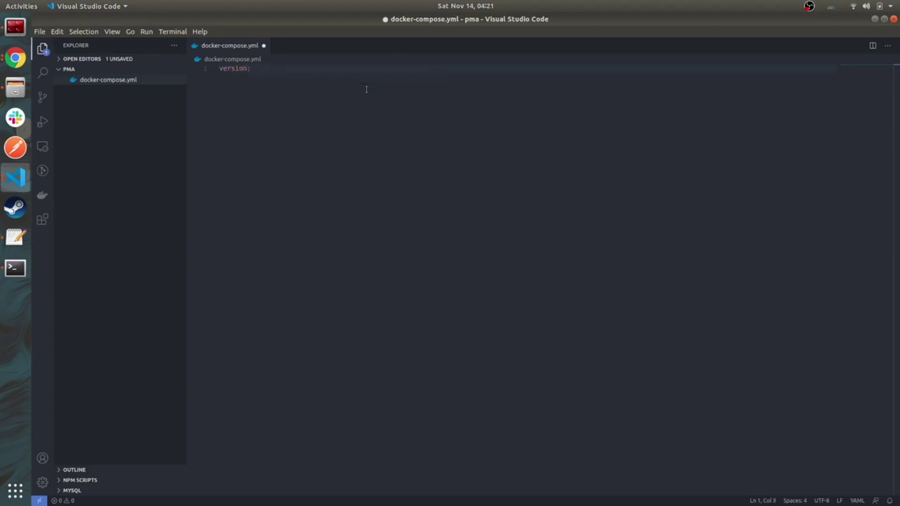
{"action": "type", "text": " '3'"}
Write version '3' and a phpmyadmin service using image phpmyadmin/phpmyadmin, plus a restart key.
{"action": "key", "text": "Return"}
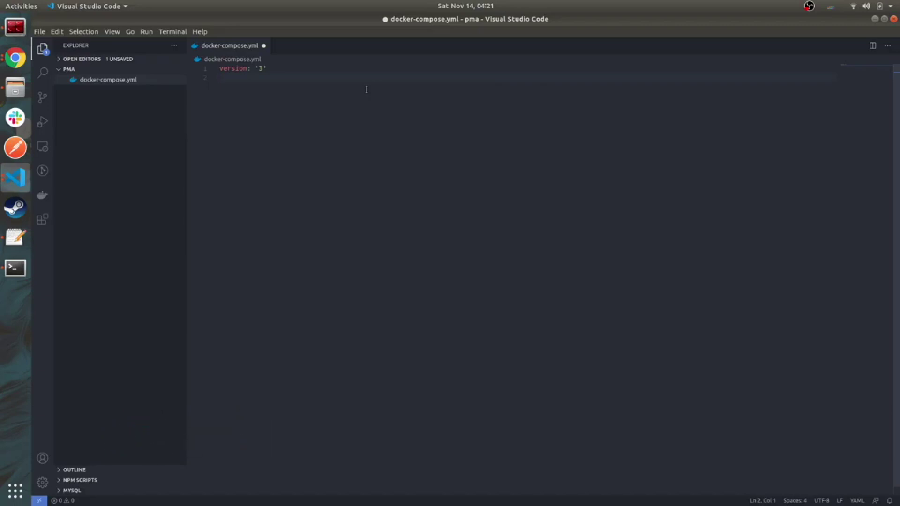
{"action": "type", "text": "service"}
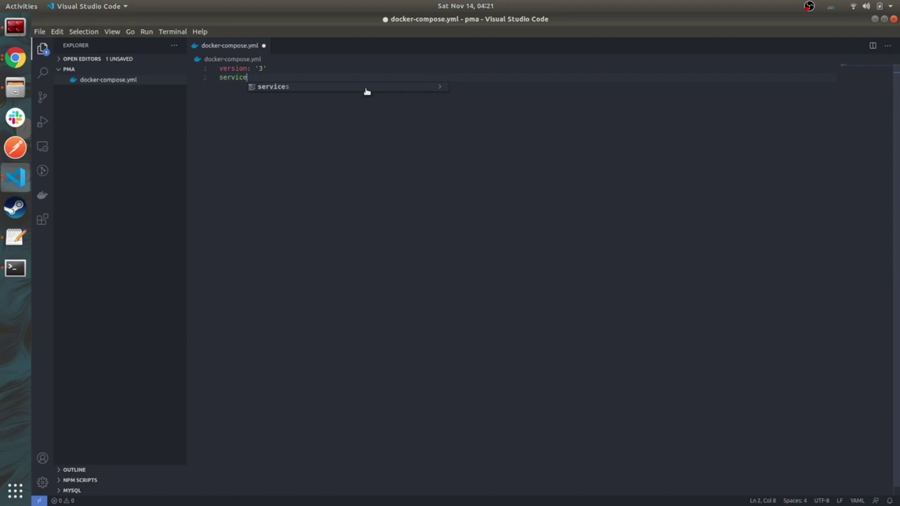
{"action": "type", "text": "s:"}
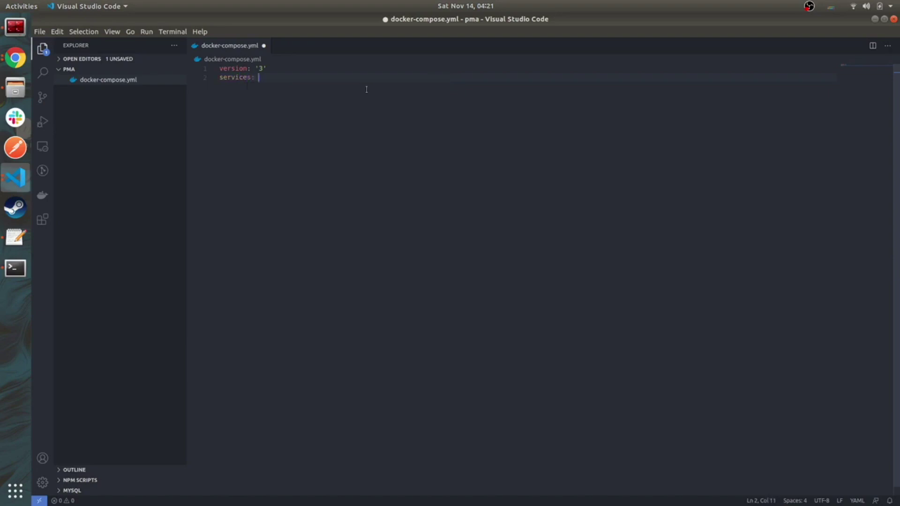
{"action": "key", "text": "Return"}
{"action": "type", "text": "phpmyadmin"}
{"action": "type", "text": ":"}
{"action": "key", "text": "Return"}
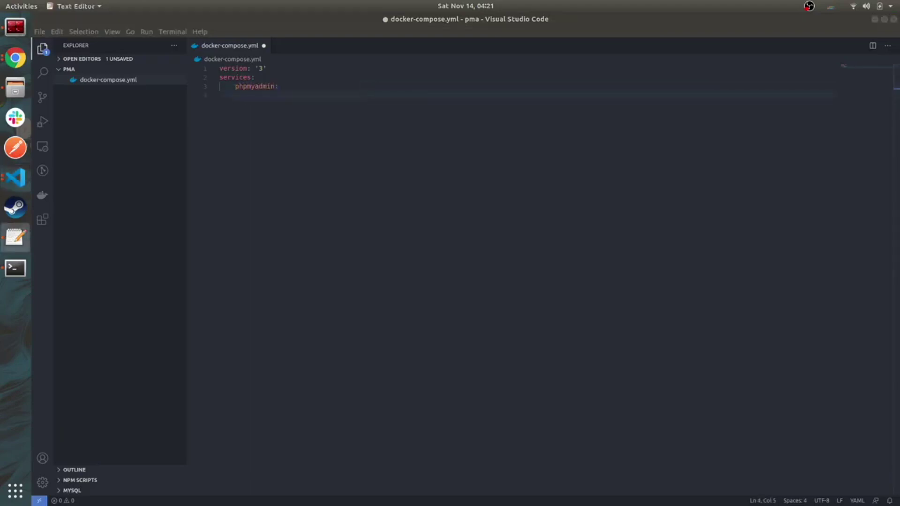
{"action": "left_click", "coordinate": [276, 97]}
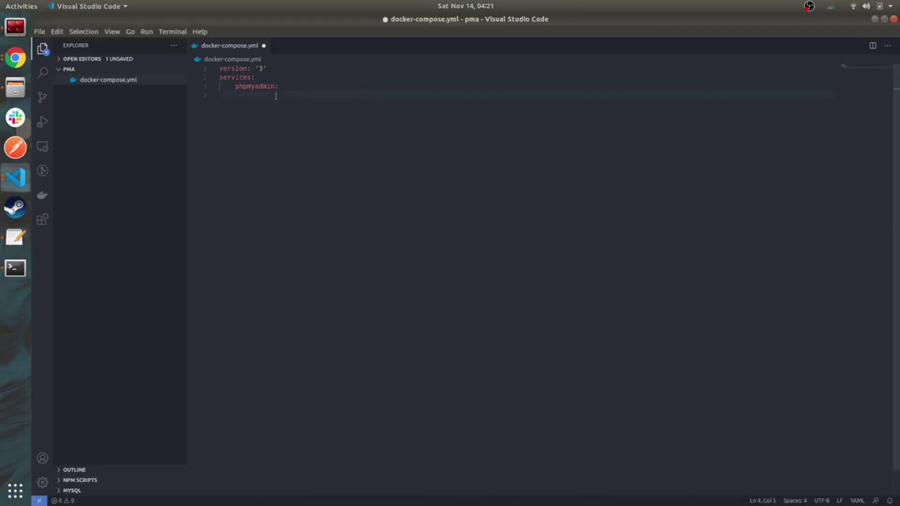
{"action": "type", "text": "image"}
{"action": "type", "text": ": phpm"}
{"action": "type", "text": "yadmin"}
{"action": "type", "text": "/phpmyadmin"}
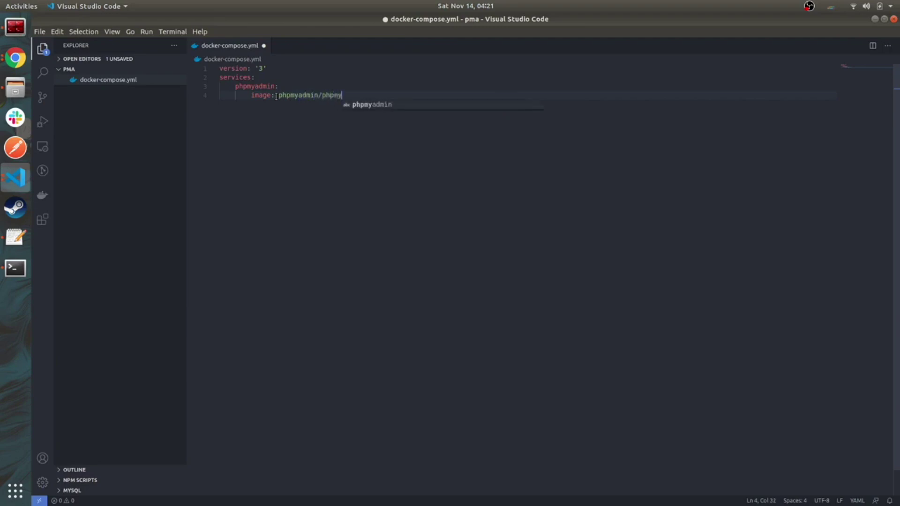
{"action": "key", "text": "Return"}
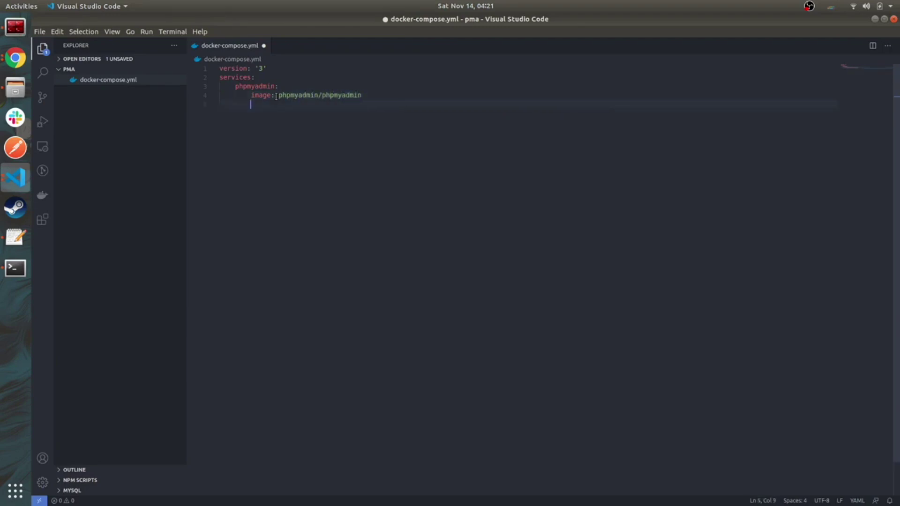
{"action": "type", "text": "r"}
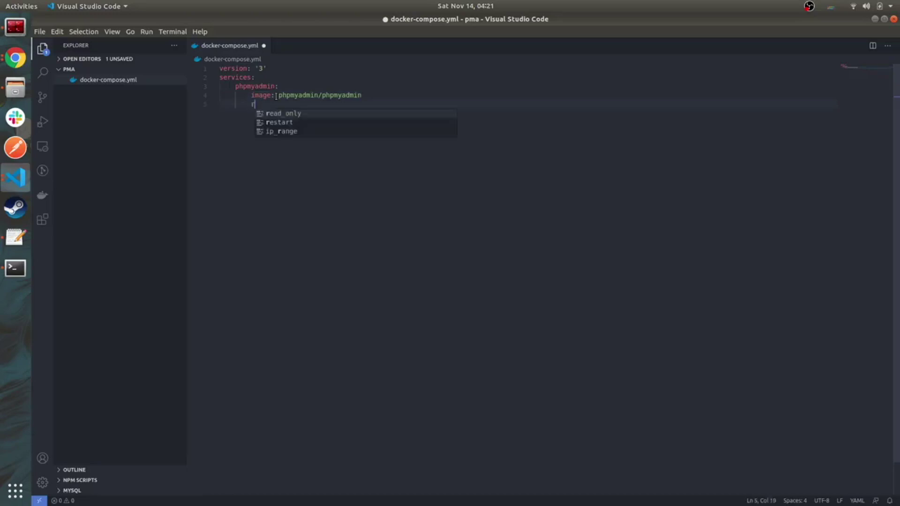
{"action": "type", "text": "estart:"}
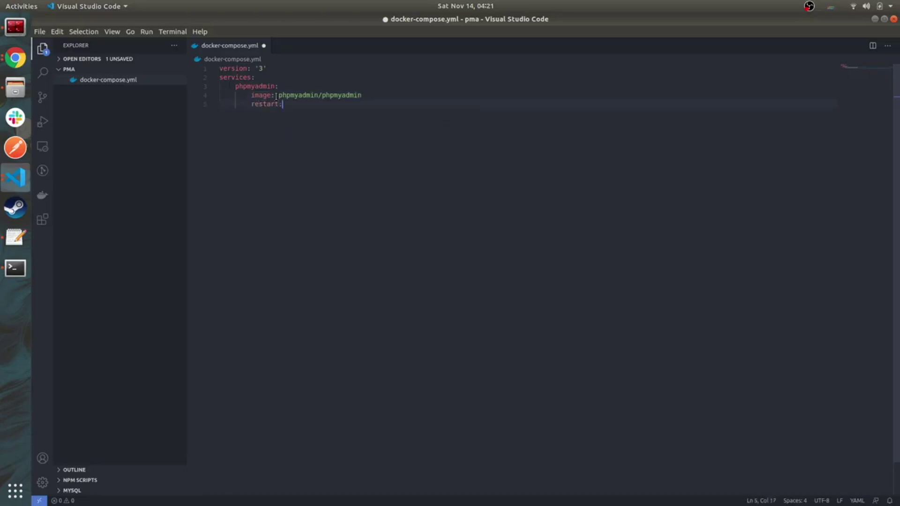
{"action": "key", "text": "alt+Tab"}
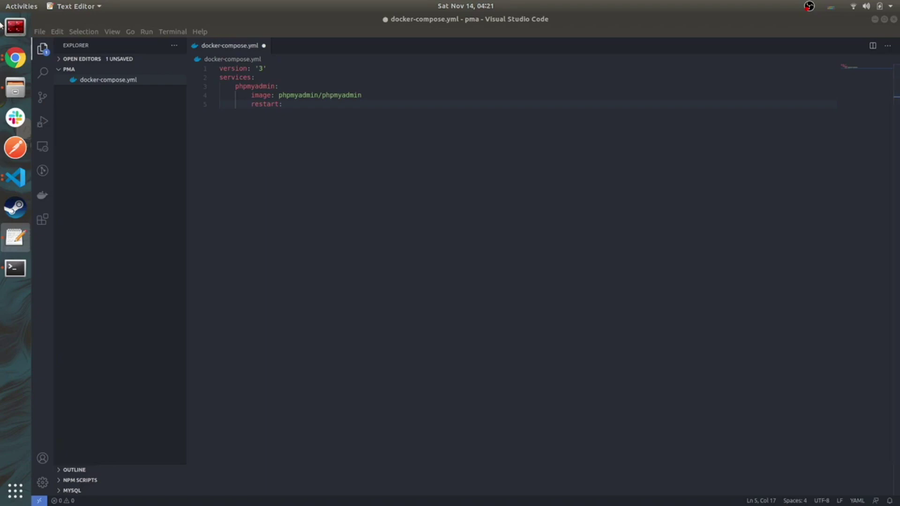
{"action": "left_click", "coordinate": [15, 59]}
{"action": "left_click", "coordinate": [102, 140]}
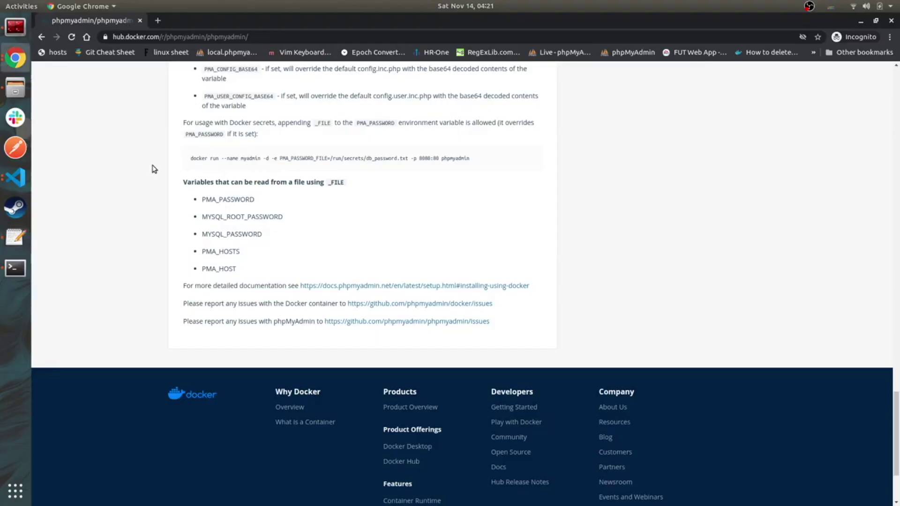
{"action": "scroll", "coordinate": [367, 260], "scroll_direction": "up", "scroll_amount": 5}
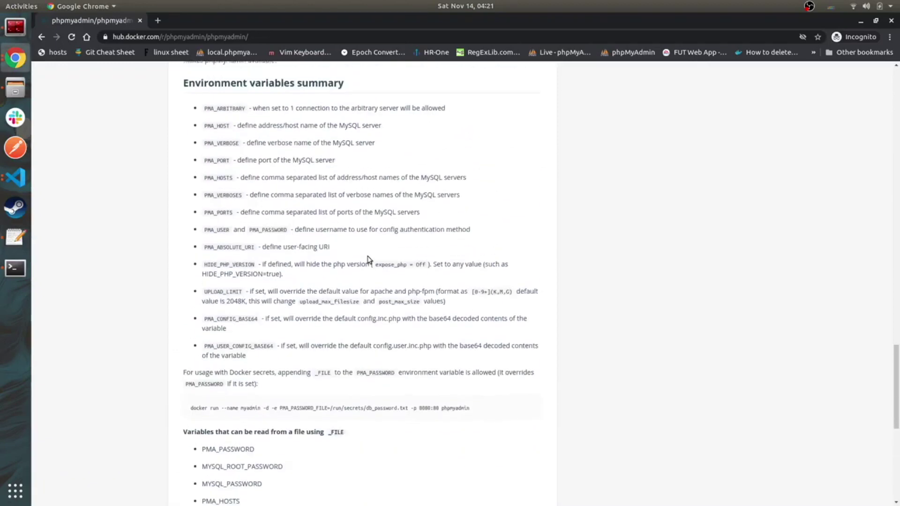
{"action": "scroll", "coordinate": [367, 259], "scroll_direction": "up", "scroll_amount": 5}
{"action": "scroll", "coordinate": [367, 259], "scroll_direction": "up", "scroll_amount": 4}
{"action": "scroll", "coordinate": [366, 282], "scroll_direction": "up", "scroll_amount": 2}
{"action": "scroll", "coordinate": [365, 298], "scroll_direction": "up", "scroll_amount": 3}
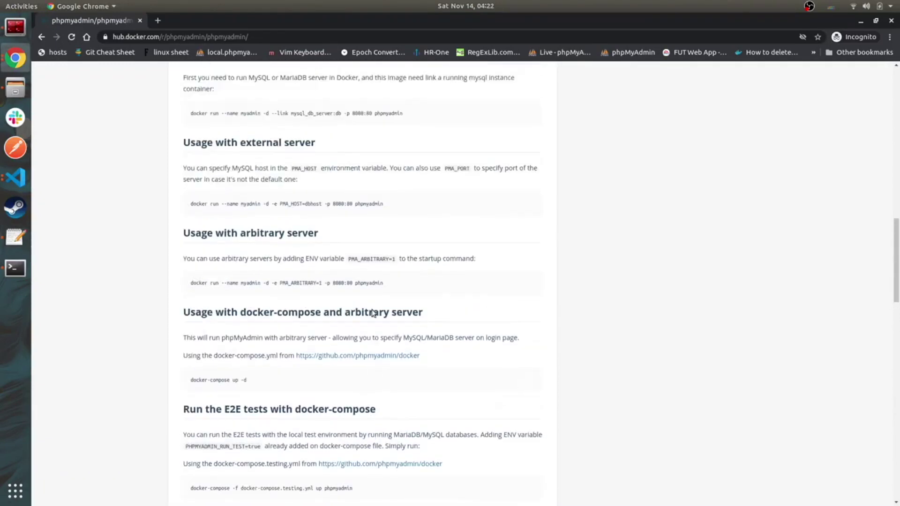
{"action": "scroll", "coordinate": [364, 298], "scroll_direction": "up", "scroll_amount": 4}
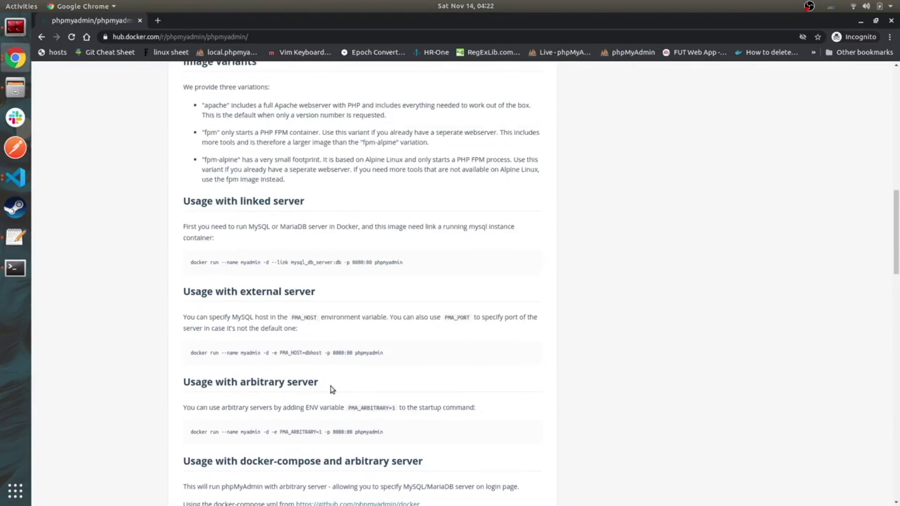
{"action": "scroll", "coordinate": [349, 395], "scroll_direction": "up", "scroll_amount": 3}
{"action": "scroll", "coordinate": [349, 394], "scroll_direction": "up", "scroll_amount": 3}
{"action": "scroll", "coordinate": [349, 393], "scroll_direction": "up", "scroll_amount": 5}
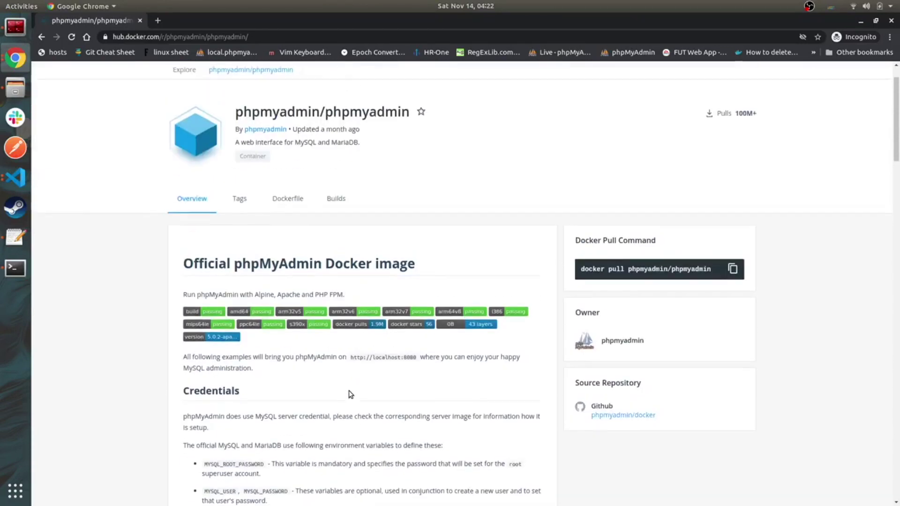
{"action": "scroll", "coordinate": [350, 394], "scroll_direction": "up", "scroll_amount": 3}
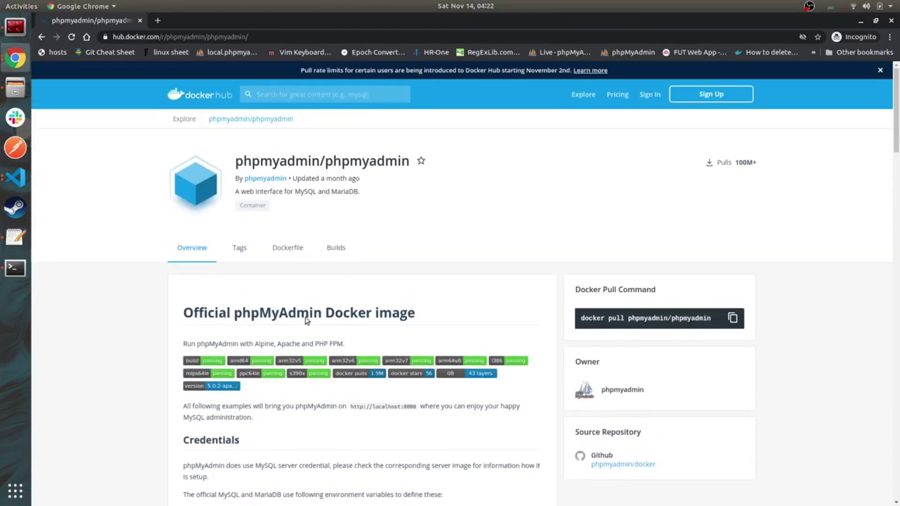
{"action": "left_click", "coordinate": [15, 178]}
{"action": "left_click", "coordinate": [63, 158]}
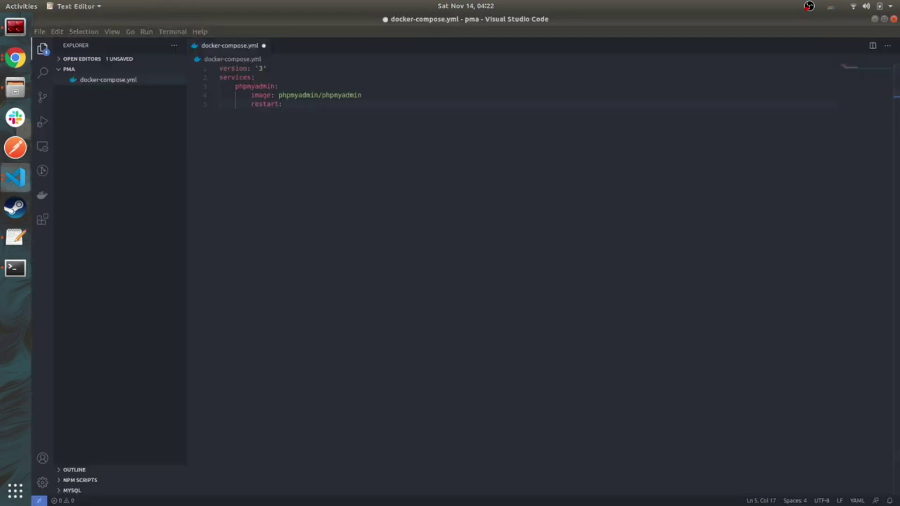
Give phpmyadmin restart: always, port '8077:80', and environment PMA_ARBITRARY=1.
{"action": "left_click", "coordinate": [300, 104]}
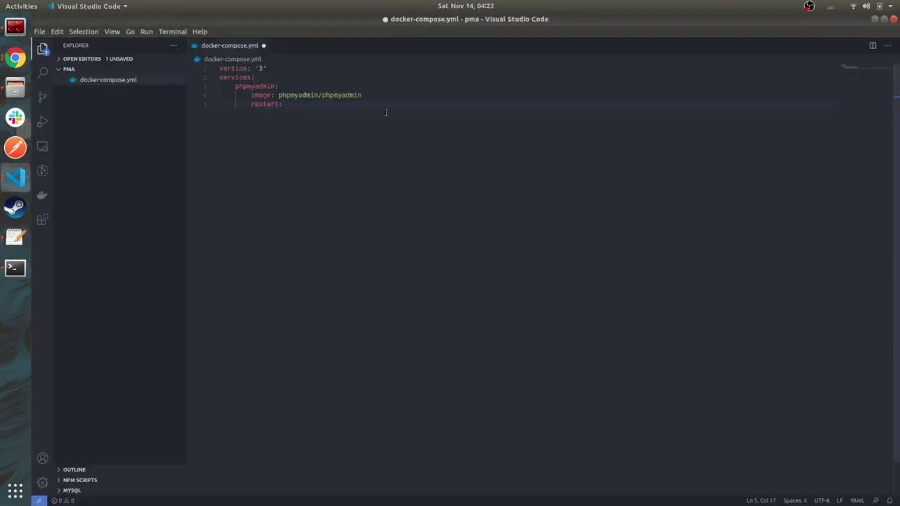
{"action": "type", "text": "always"}
{"action": "key", "text": "Return"}
{"action": "type", "text": "ports"}
{"action": "type", "text": ":"}
{"action": "key", "text": "Return"}
{"action": "type", "text": "- '"}
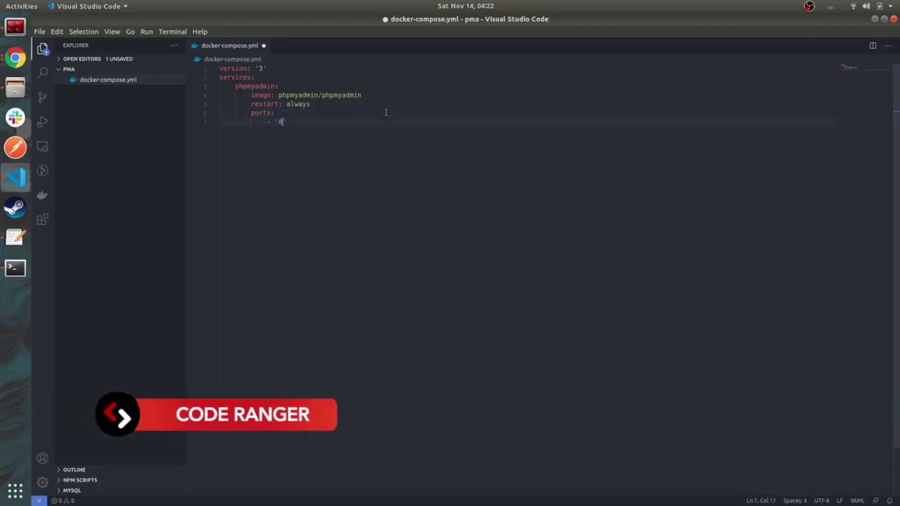
{"action": "type", "text": "8077:"}
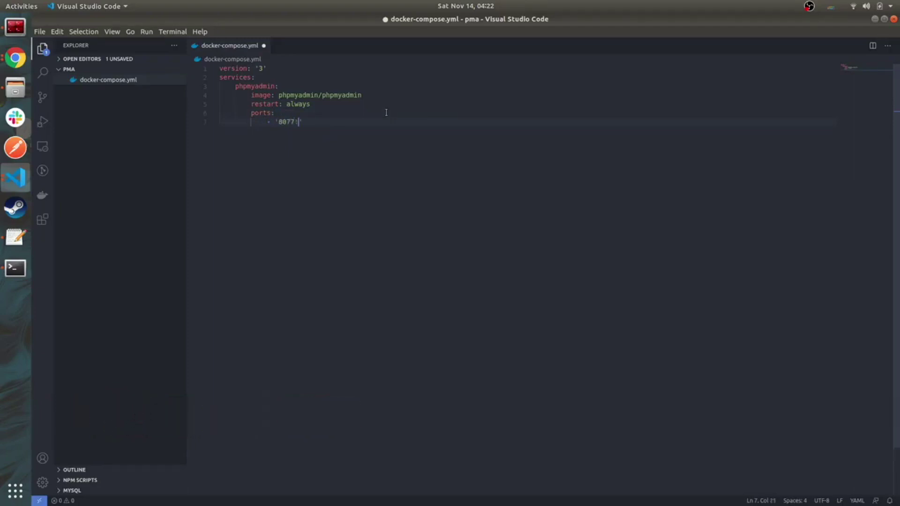
{"action": "type", "text": "80"}
{"action": "key", "text": "Return"}
{"action": "type", "text": "envi"}
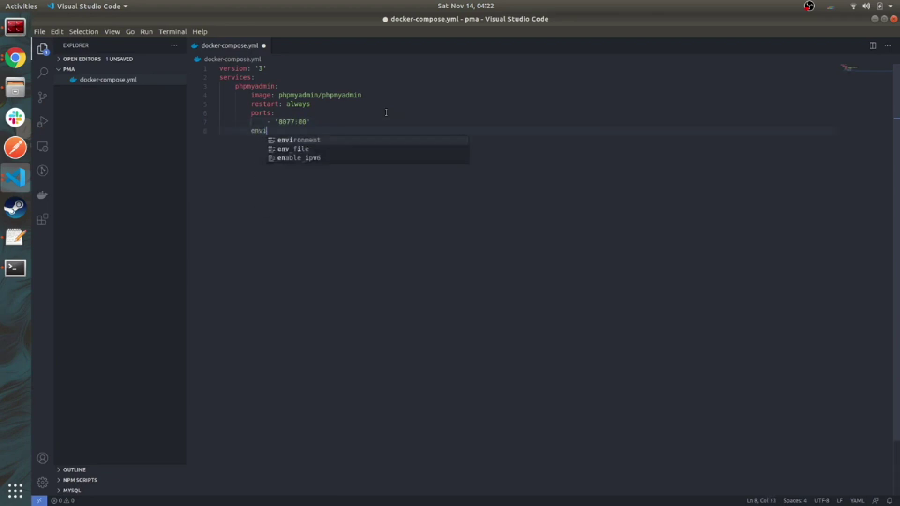
{"action": "type", "text": "ronment:"}
{"action": "key", "text": "Return"}
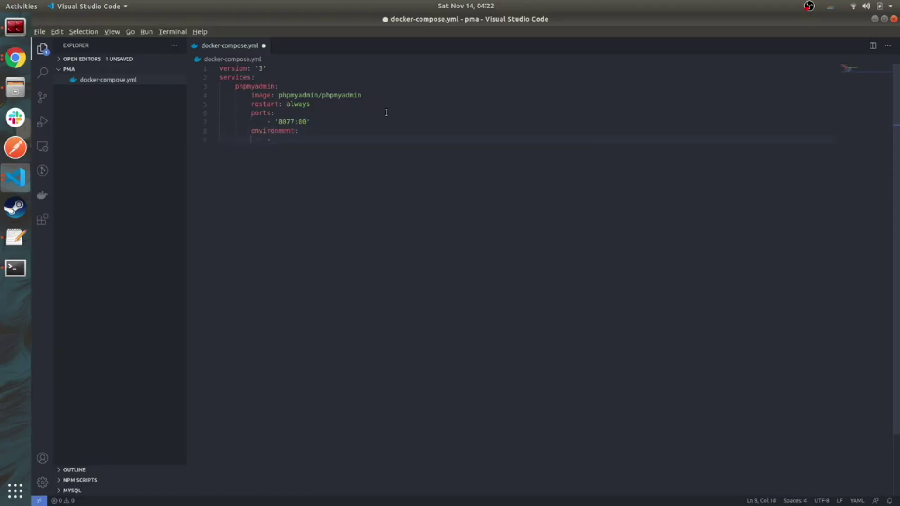
Save docker-compose.yml and return to the Terminal.
{"action": "key", "text": "ctrl+s"}
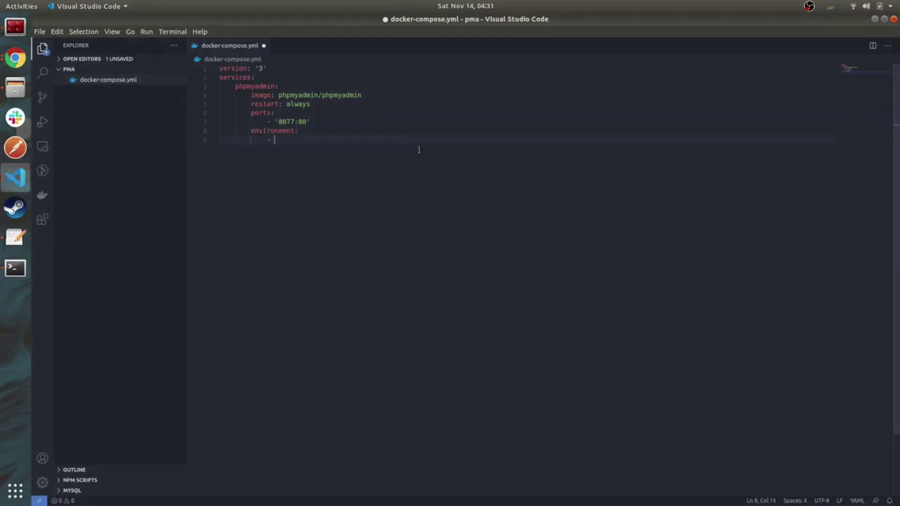
{"action": "type", "text": "PMA_AR"}
{"action": "type", "text": "BITRARY="}
{"action": "type", "text": "1"}
{"action": "key", "text": "ctrl+s"}
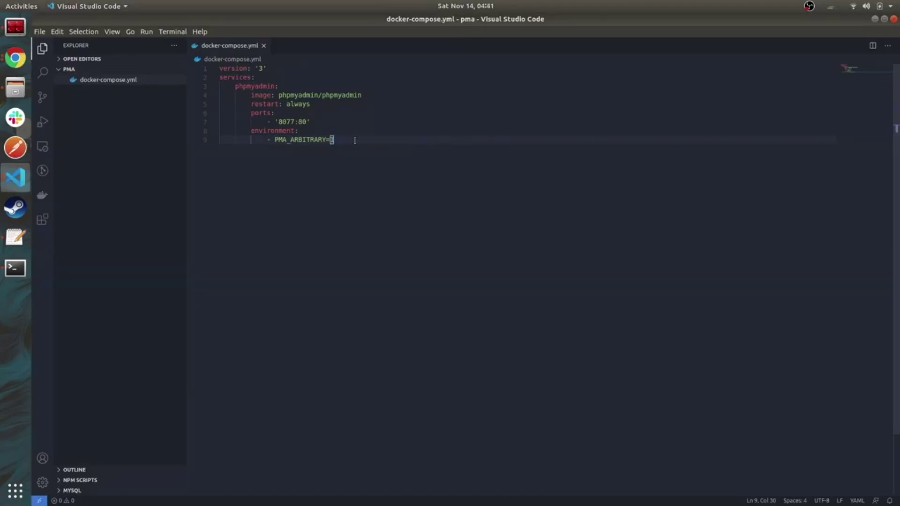
{"action": "left_click", "coordinate": [16, 267]}
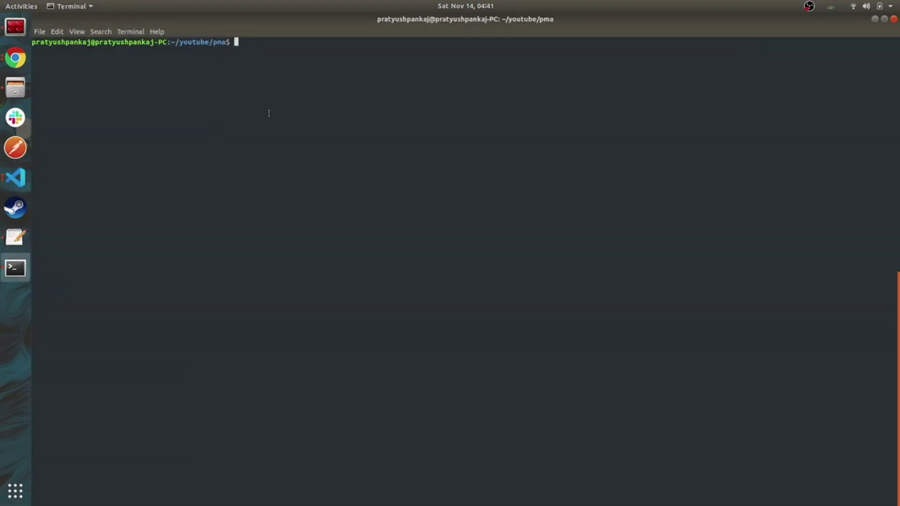
{"action": "type", "text": "docker-compose up"}
Run docker-compose up to start the phpmyadmin container in the foreground.
{"action": "key", "text": "Return"}
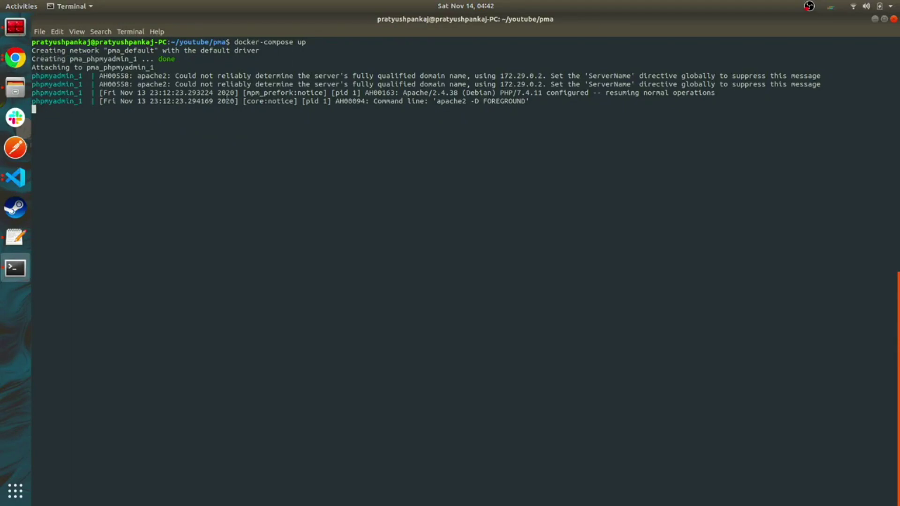
Load localhost:8077 in a new incognito browser tab.
{"action": "left_click", "coordinate": [16, 58]}
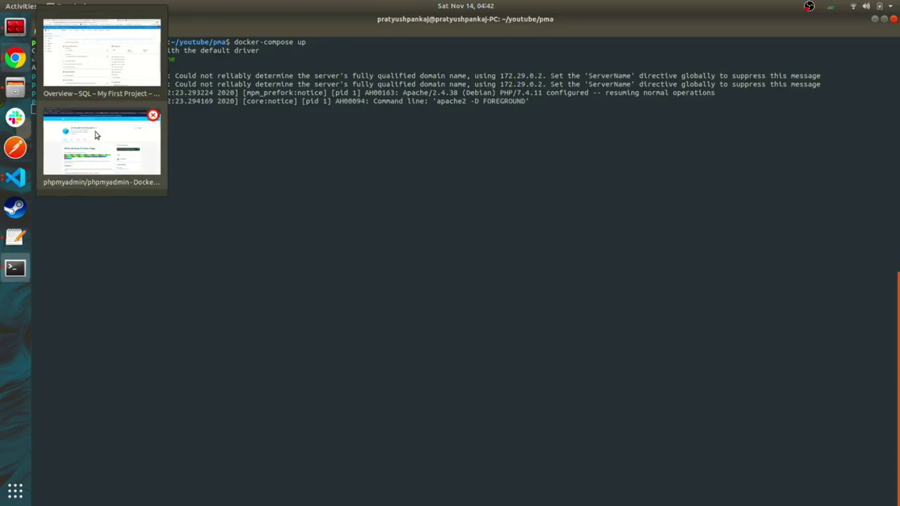
{"action": "left_click", "coordinate": [97, 141]}
{"action": "left_click", "coordinate": [159, 20]}
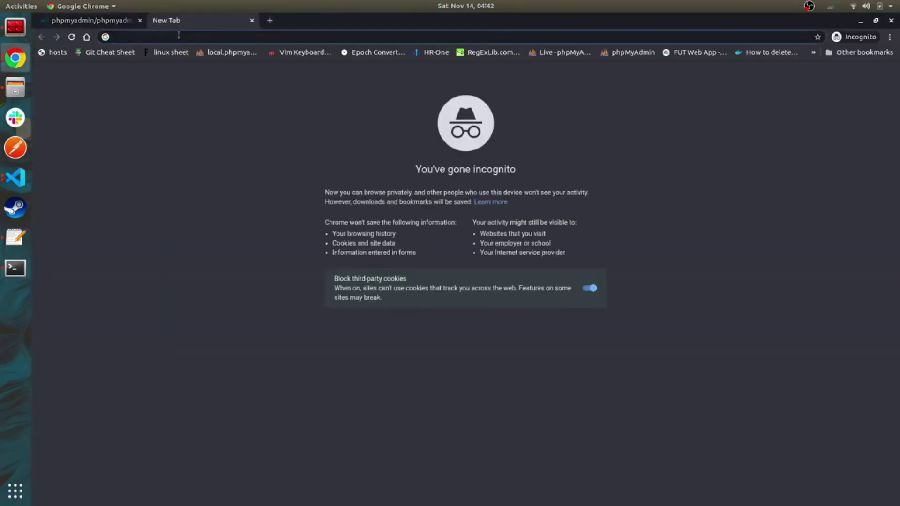
{"action": "type", "text": "local"}
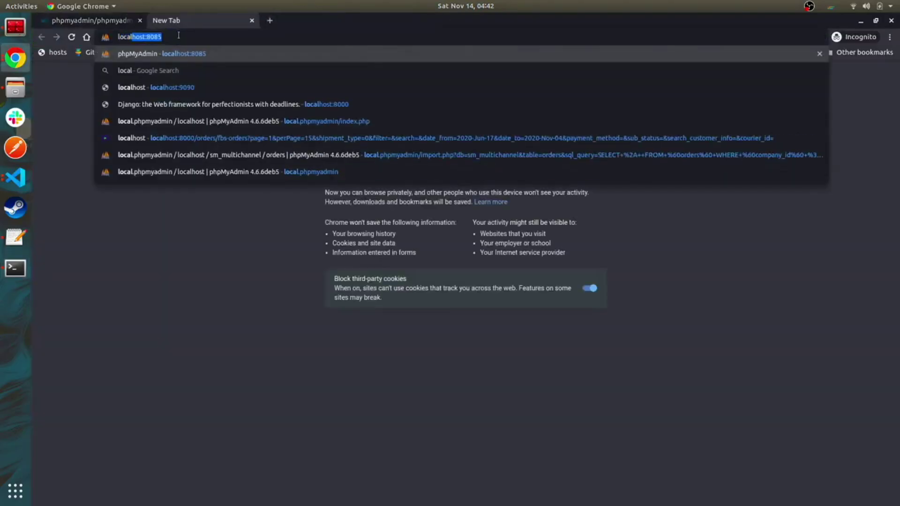
{"action": "type", "text": "host:8077"}
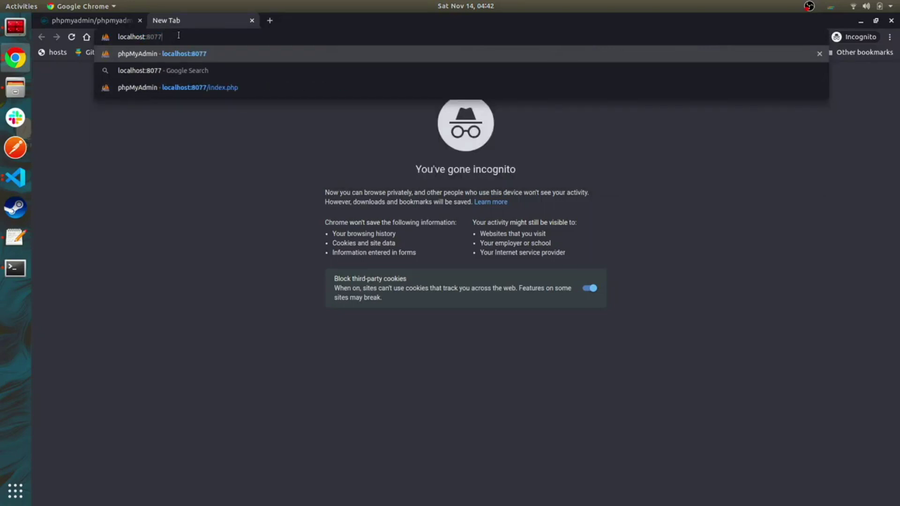
{"action": "key", "text": "Return"}
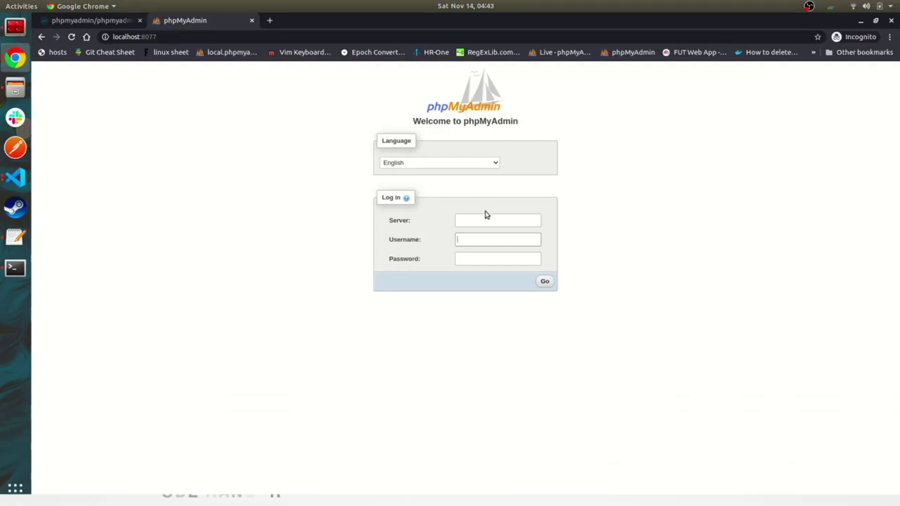
Select the phpMyAdmin Server field, then go back to the terminal logs.
{"action": "left_click", "coordinate": [498, 220]}
{"action": "left_click", "coordinate": [696, 187]}
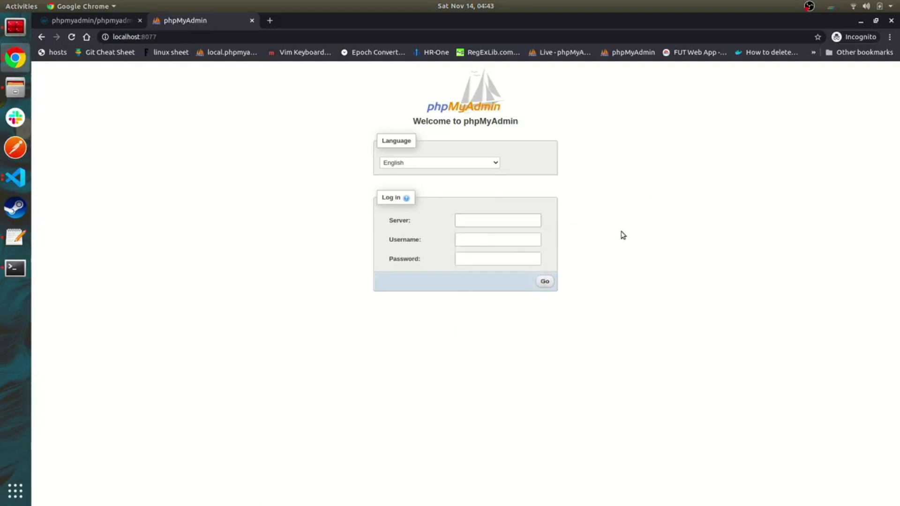
{"action": "left_click", "coordinate": [521, 222]}
{"action": "left_click", "coordinate": [15, 269]}
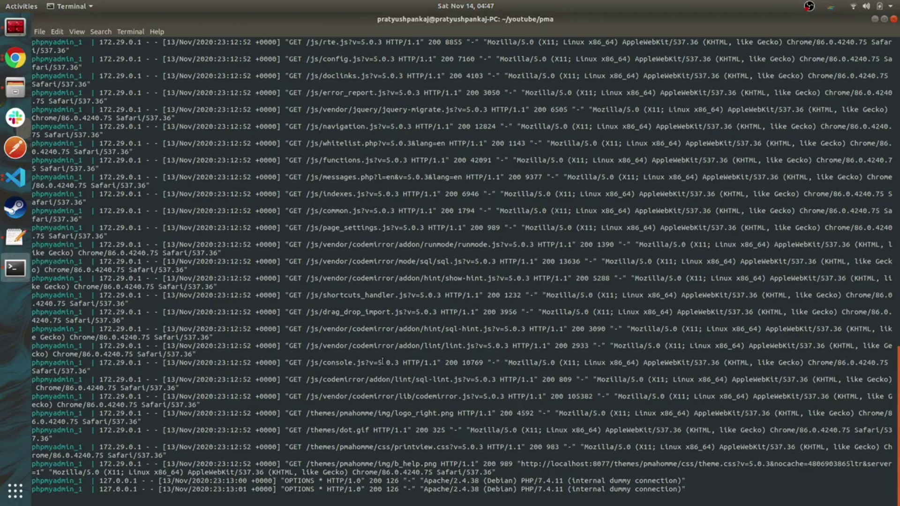
Suspend the foreground compose process, clear the screen, and run docker-compose up -d.
{"action": "key", "text": "ctrl+z"}
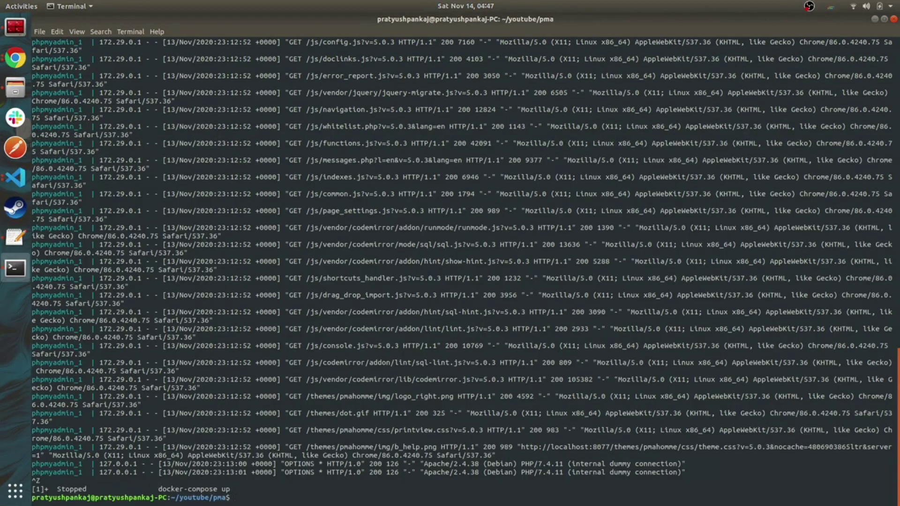
{"action": "type", "text": "clear"}
{"action": "key", "text": "Return"}
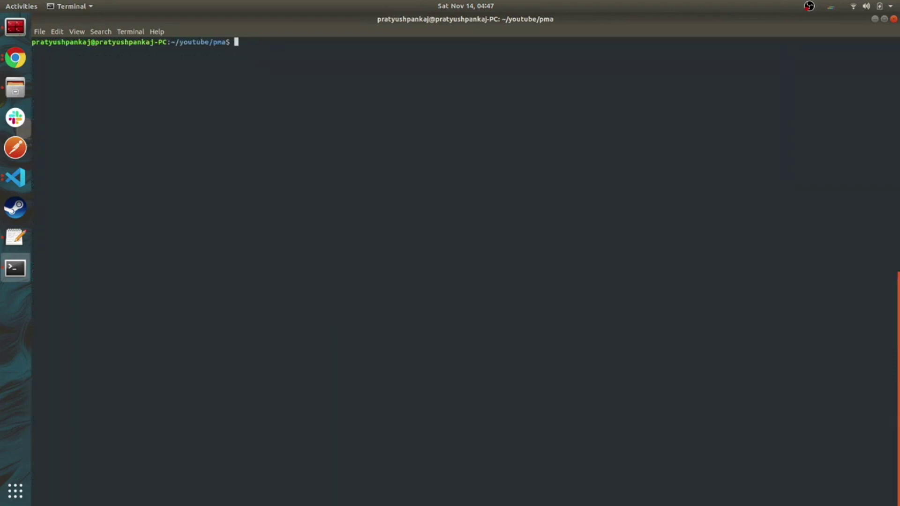
{"action": "type", "text": "docker-"}
{"action": "type", "text": "compose up "}
{"action": "type", "text": "0d"}
{"action": "key", "text": "BackSpace"}
{"action": "key", "text": "BackSpace"}
{"action": "type", "text": "-d"}
{"action": "key", "text": "Return"}
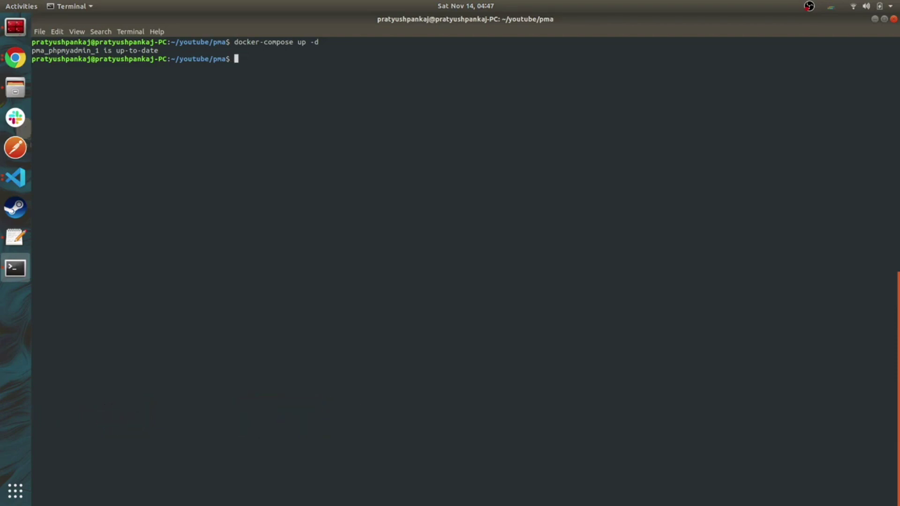
{"action": "type", "text": "docker-co"}
{"action": "type", "text": "mpose ps"}
Run docker-compose ps, confirming pma_phpmyadmin_1 is Up on 8077->80.
{"action": "key", "text": "Return"}
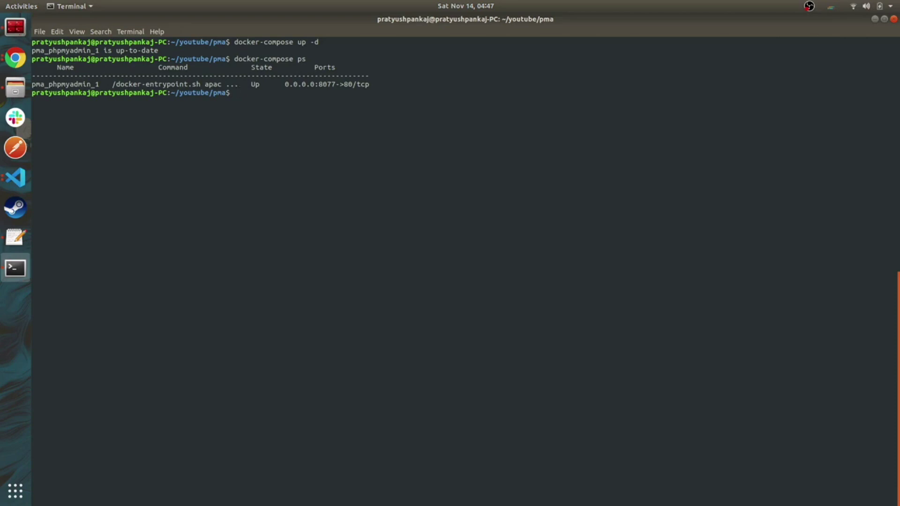
{"action": "left_click_drag", "start_coordinate": [253, 84], "coordinate": [257, 93]}
{"action": "left_click", "coordinate": [260, 90]}
{"action": "left_click", "coordinate": [15, 57]}
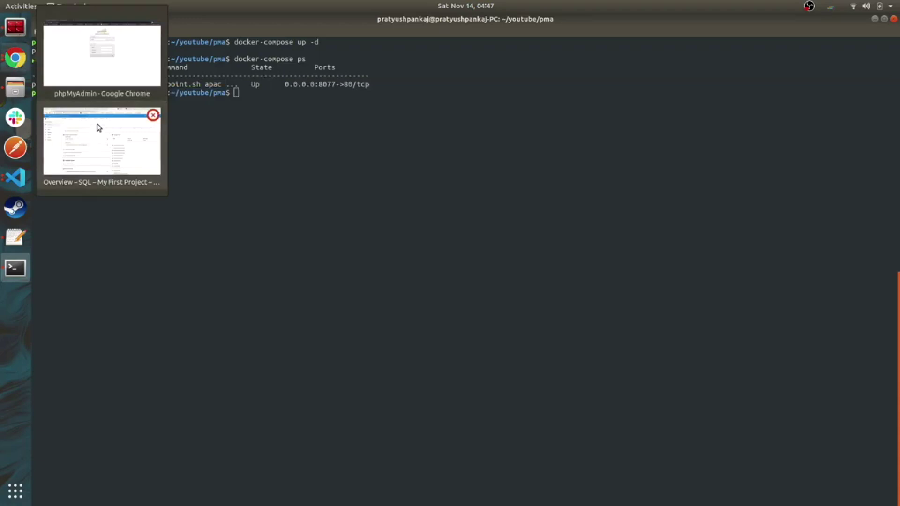
Copy public IP 34.101.120.218 from the Cloud SQL Overview window in Google Cloud console.
{"action": "left_click", "coordinate": [102, 57]}
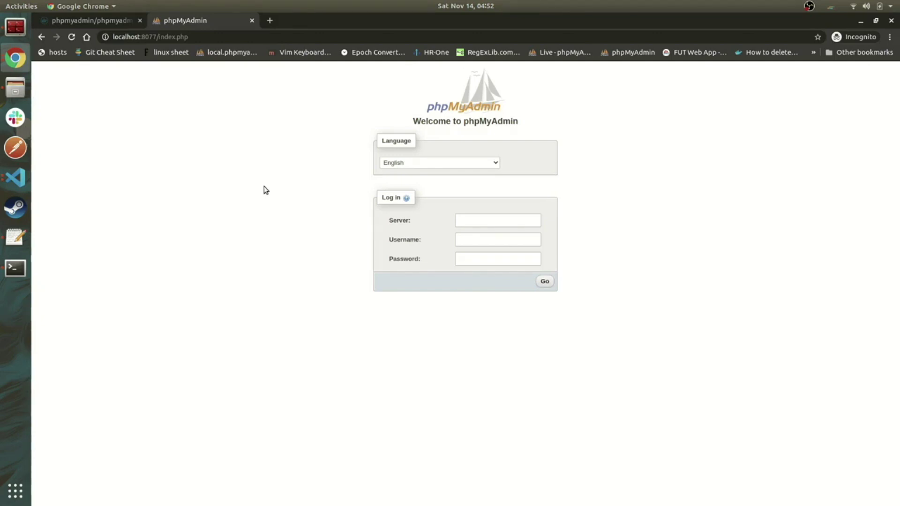
{"action": "left_click", "coordinate": [497, 220]}
{"action": "left_click", "coordinate": [16, 58]}
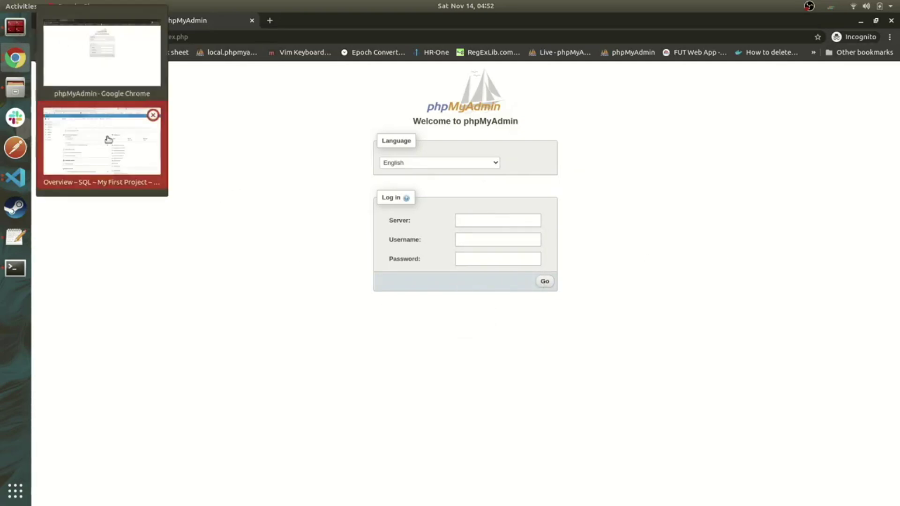
{"action": "left_click", "coordinate": [106, 148]}
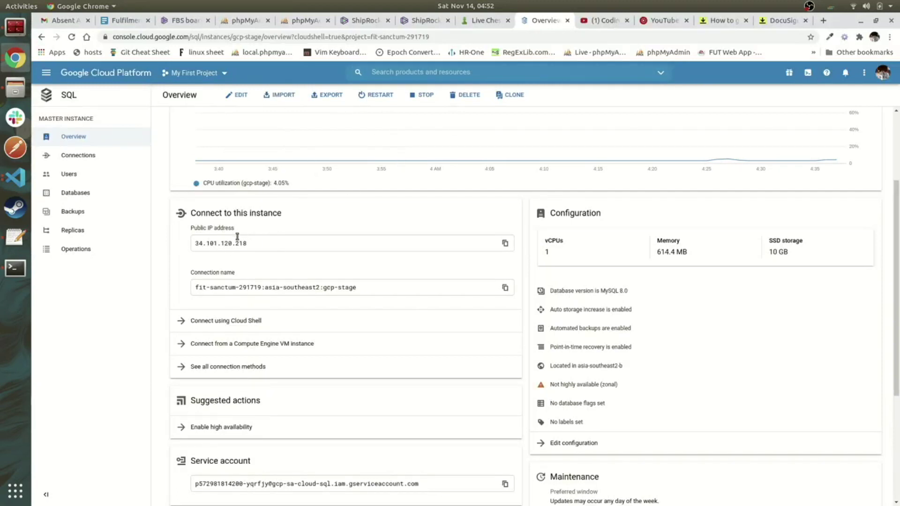
{"action": "left_click", "coordinate": [505, 245]}
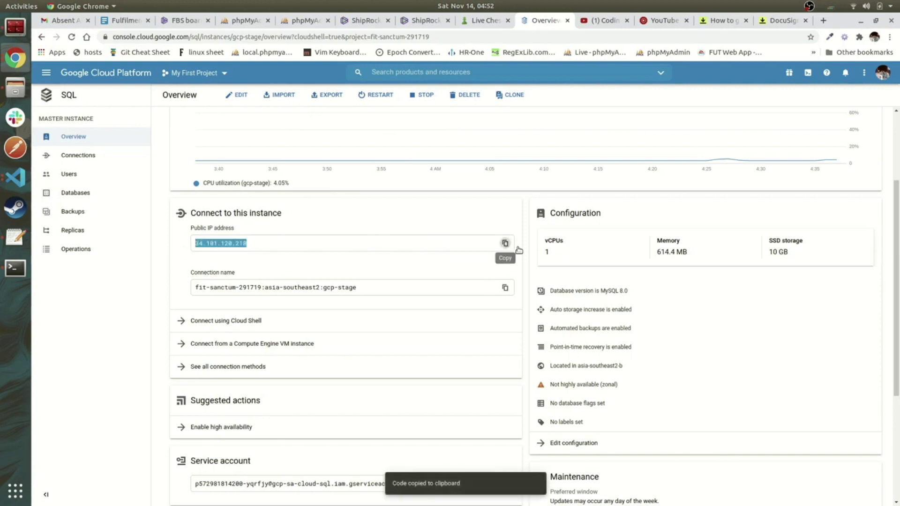
{"action": "left_click", "coordinate": [16, 58]}
Fill in server 34.101.120.218 and username root on the phpMyAdmin login page.
{"action": "left_click", "coordinate": [105, 140]}
{"action": "left_click", "coordinate": [497, 221]}
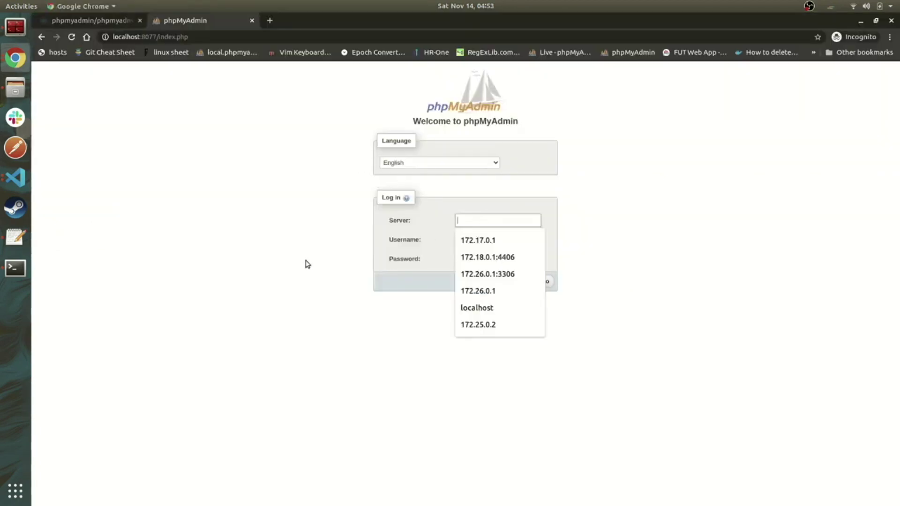
{"action": "left_click", "coordinate": [493, 249]}
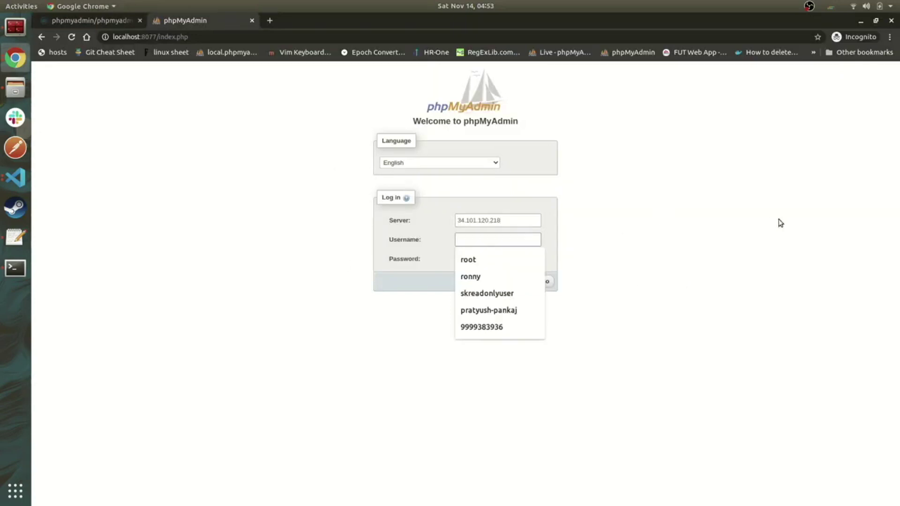
{"action": "key", "text": "Tab"}
Log in, review databases such as dentist and production, then log out.
{"action": "key", "text": "Return"}
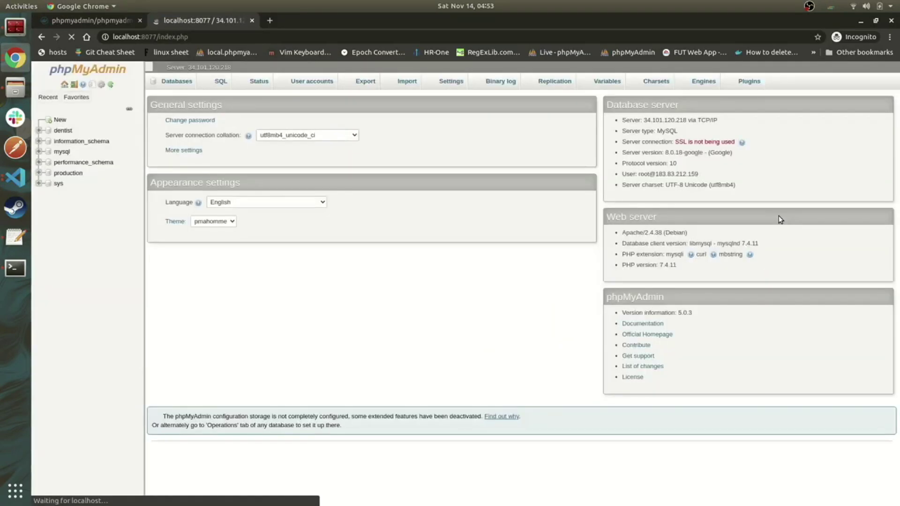
{"action": "scroll", "coordinate": [779, 220], "scroll_direction": "down", "scroll_amount": 1}
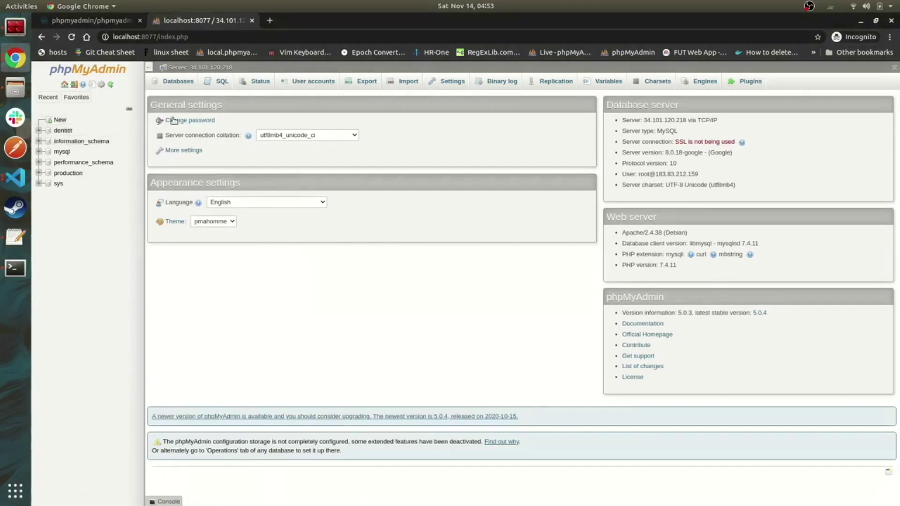
{"action": "left_click", "coordinate": [74, 85]}
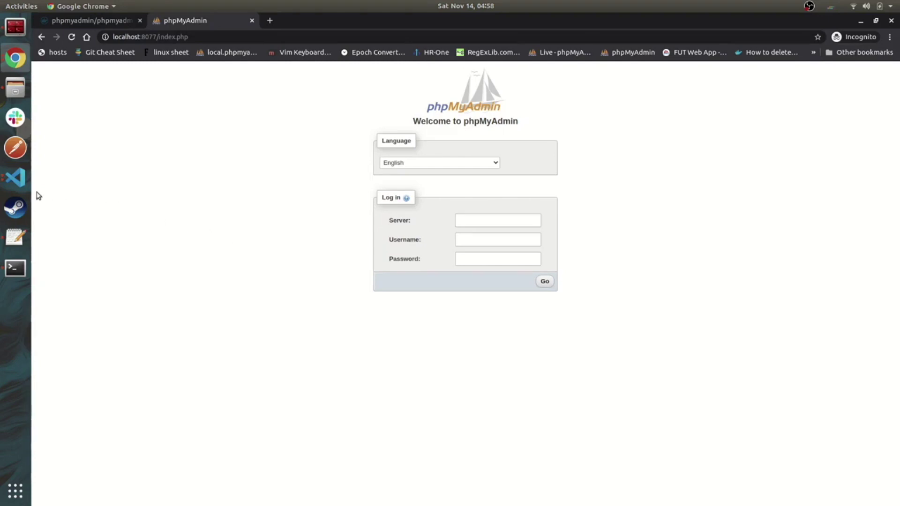
{"action": "left_click", "coordinate": [15, 178]}
Add a db service below phpmyadmin with image mysql:latest and port '5506:3306'.
{"action": "left_click", "coordinate": [105, 134]}
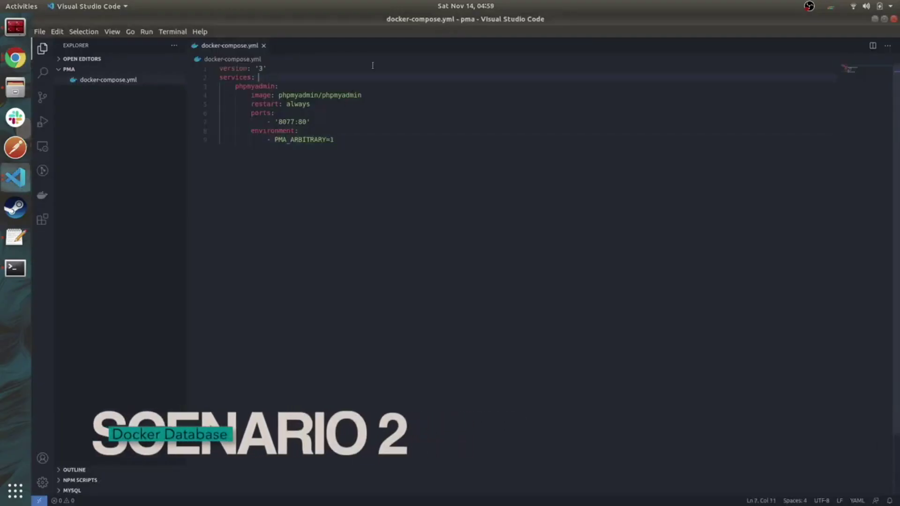
{"action": "left_click", "coordinate": [259, 96]}
{"action": "key", "text": "Down"}
{"action": "key", "text": "Down"}
{"action": "key", "text": "Down"}
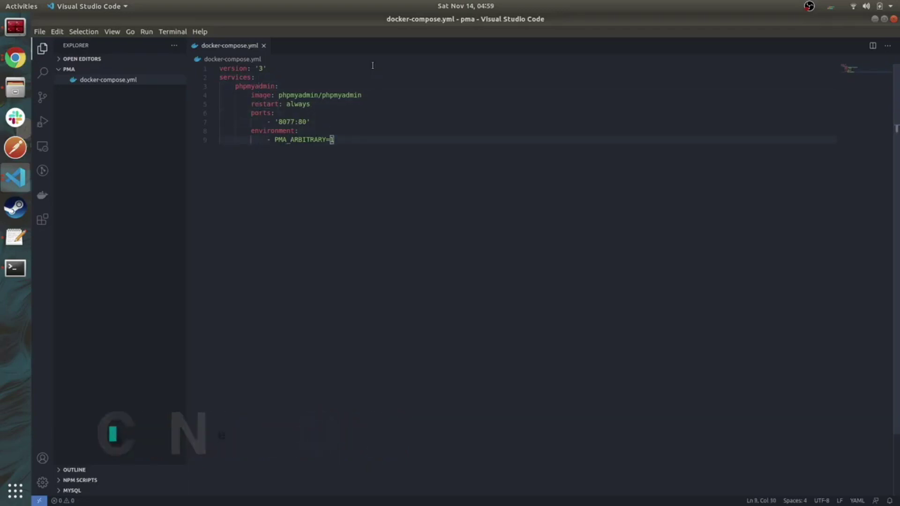
{"action": "key", "text": "Return"}
{"action": "key", "text": "Return"}
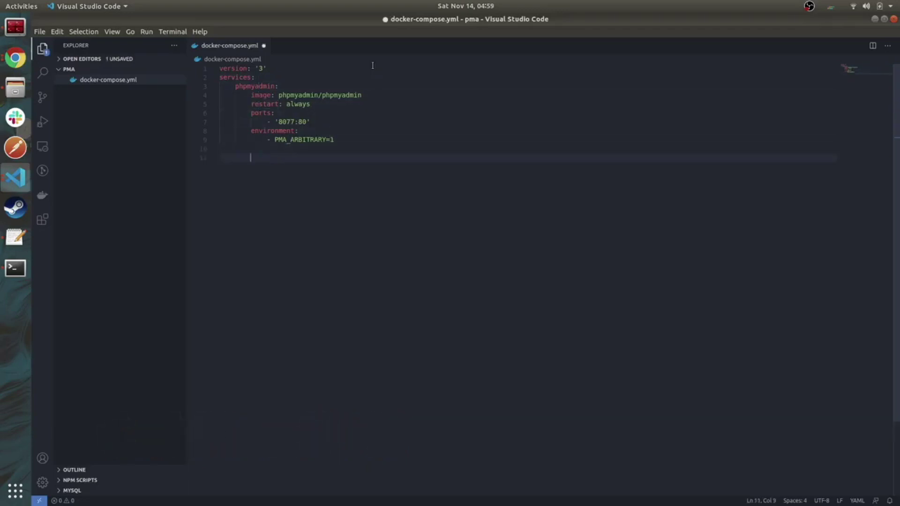
{"action": "key", "text": "BackSpace"}
{"action": "type", "text": "db:"}
{"action": "key", "text": "Return"}
{"action": "type", "text": "image: "}
{"action": "type", "text": "mysql:"}
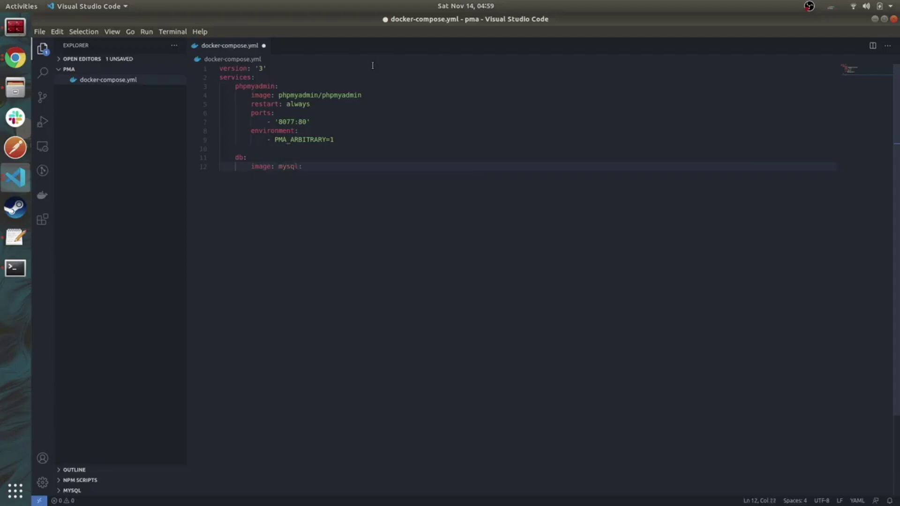
{"action": "type", "text": "la"}
{"action": "key", "text": "BackSpace"}
{"action": "key", "text": "BackSpace"}
{"action": "type", "text": "latest"}
{"action": "key", "text": "Return"}
{"action": "type", "text": "port"}
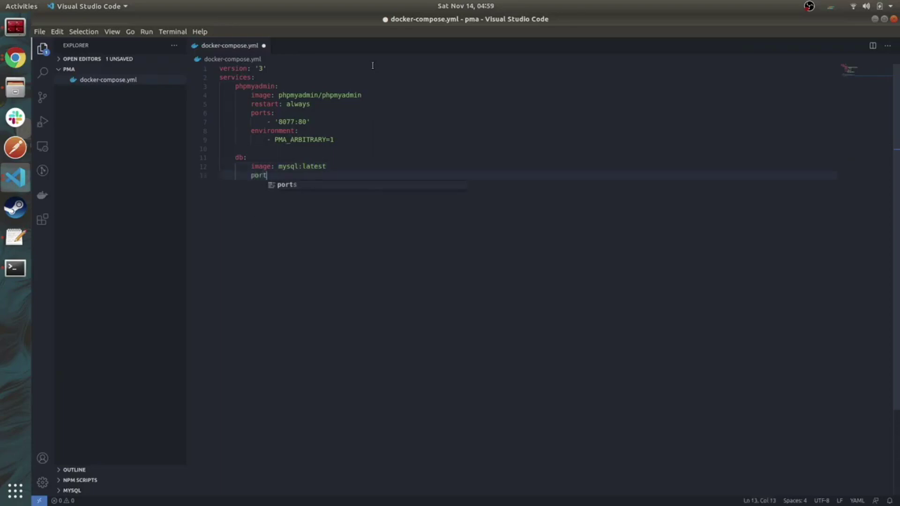
{"action": "type", "text": "s:"}
{"action": "key", "text": "Return"}
{"action": "key", "text": "Tab"}
{"action": "type", "text": "- "}
{"action": "type", "text": "'"}
{"action": "type", "text": "5506"}
{"action": "type", "text": ":33"}
{"action": "type", "text": "06"}
{"action": "key", "text": "End"}
Add a restart: unless-stopped policy to the db service.
{"action": "key", "text": "Return"}
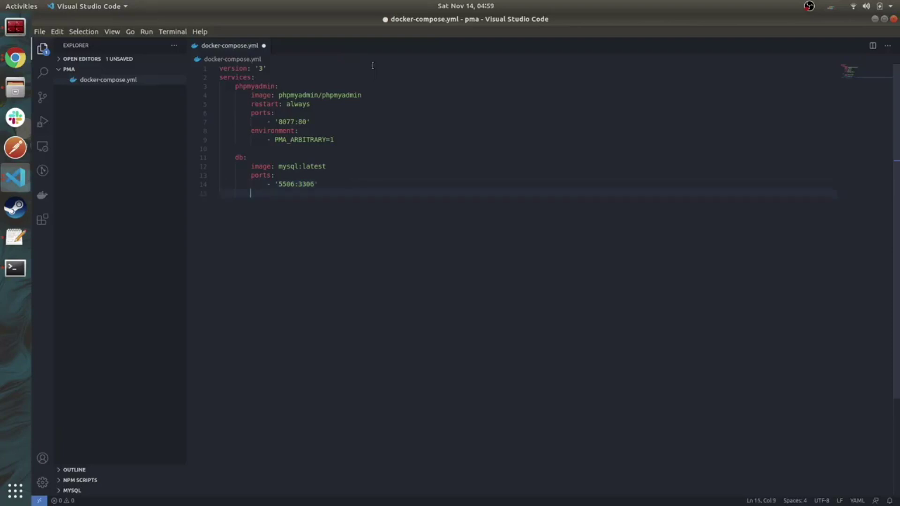
{"action": "key", "text": "BackSpace"}
{"action": "type", "text": "red"}
{"action": "key", "text": "BackSpace"}
{"action": "type", "text": "st"}
{"action": "type", "text": "art: "}
{"action": "type", "text": "unless-stop"}
{"action": "type", "text": "ped"}
{"action": "key", "text": "Return"}
{"action": "type", "text": "e"}
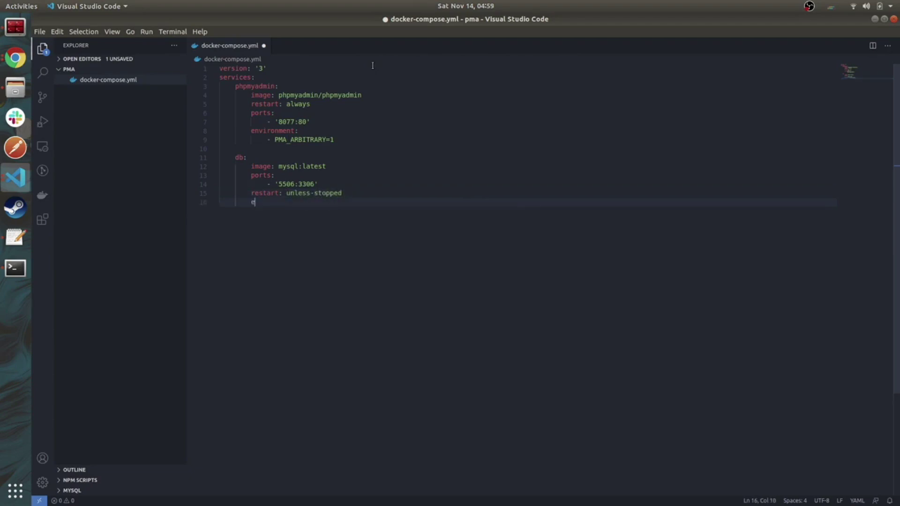
{"action": "type", "text": "nvi"}
{"action": "key", "text": "Return"}
{"action": "key", "text": "Return"}
{"action": "type", "text": "M"}
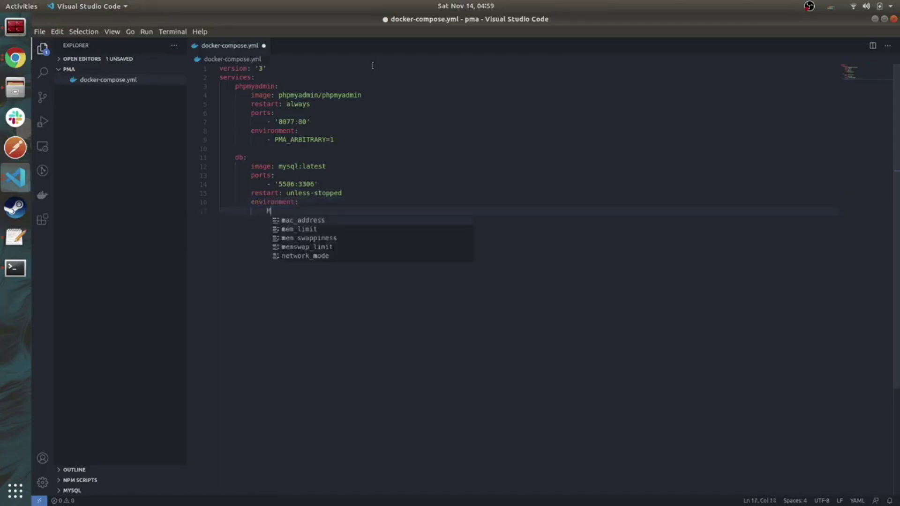
{"action": "type", "text": "YSQL_"}
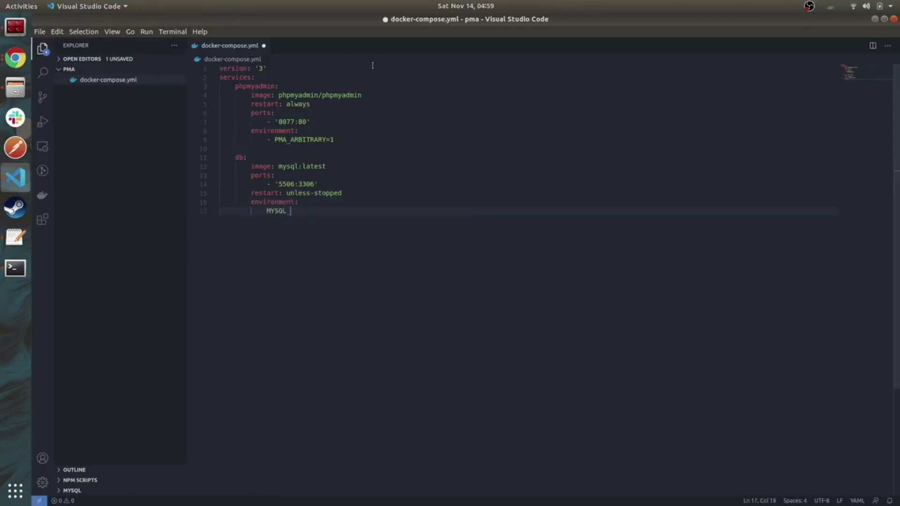
{"action": "type", "text": "USER:"}
{"action": "type", "text": " root"}
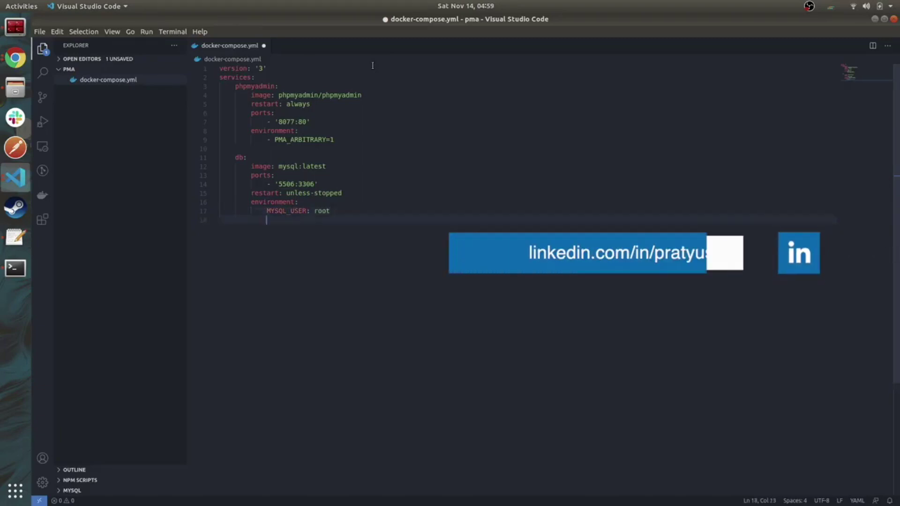
{"action": "key", "text": "Return"}
{"action": "type", "text": "MYSQL_PASSWORD"}
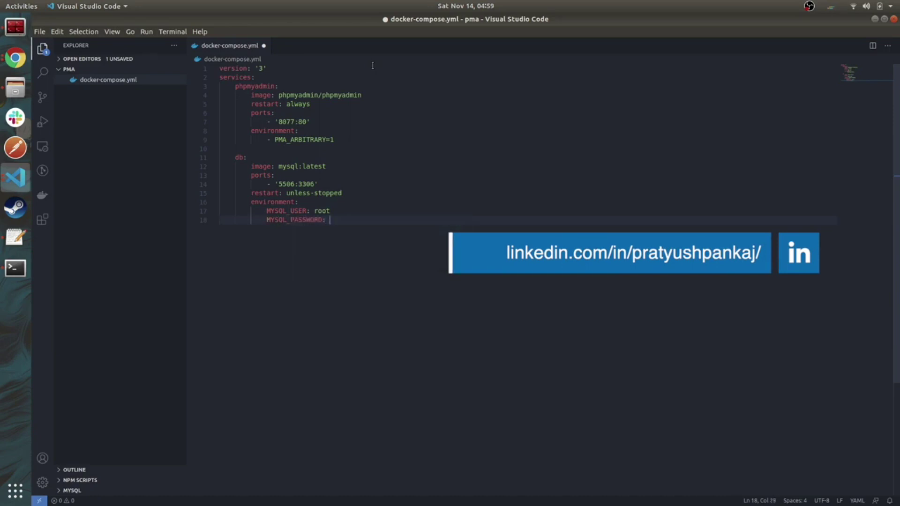
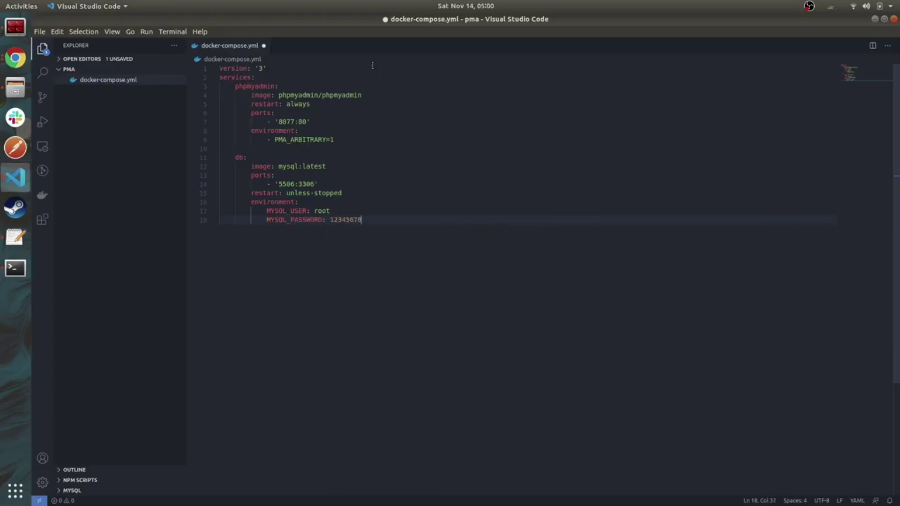
{"action": "key", "text": "Return"}
{"action": "type", "text": "MYSQL_"}
{"action": "type", "text": "ROOT_P"}
{"action": "type", "text": "ASSWORD"}
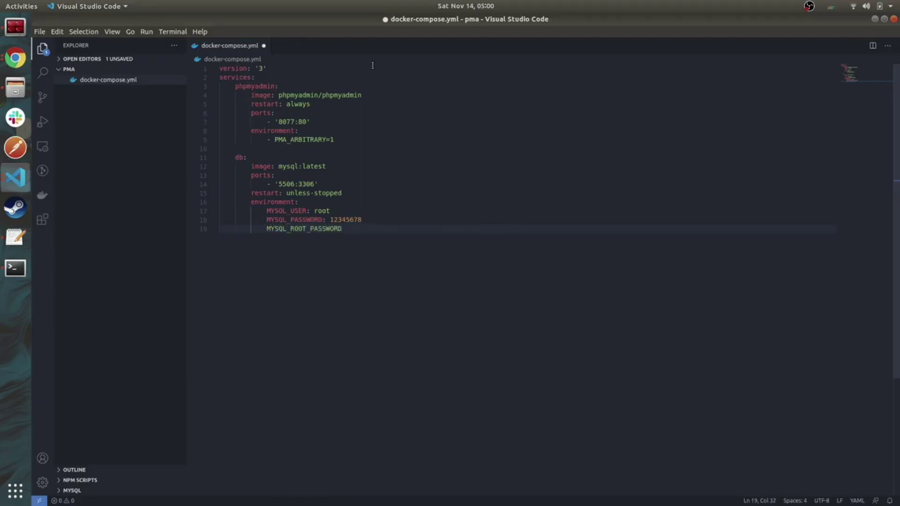
{"action": "key", "text": "ctrl+s"}
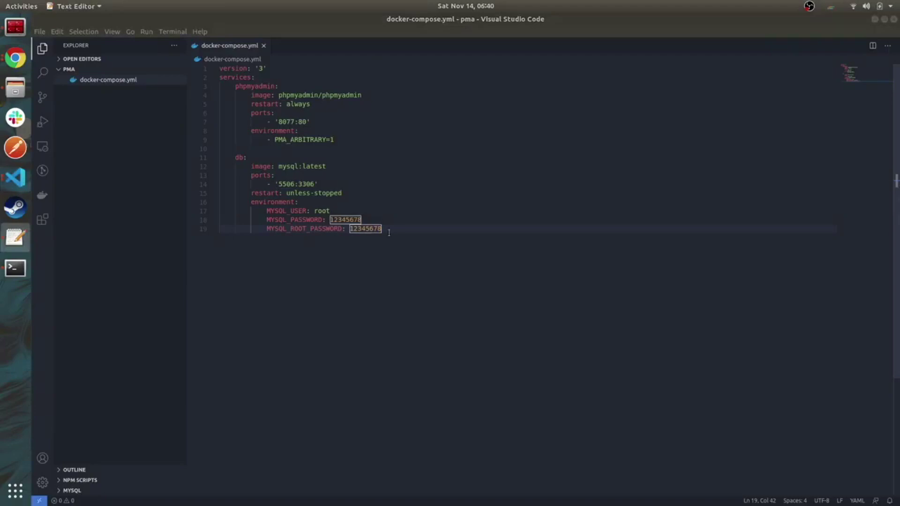
Start the phpmyadmin and db containers with docker-compose up, then open a second shell tab in pma.
{"action": "left_click", "coordinate": [16, 267]}
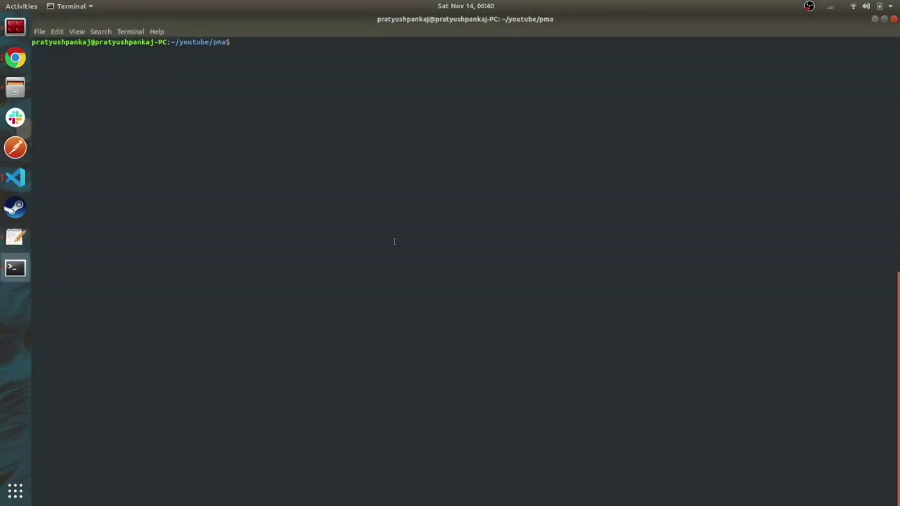
{"action": "type", "text": "docker-com"}
{"action": "type", "text": "pose "}
{"action": "type", "text": "up"}
{"action": "key", "text": "Return"}
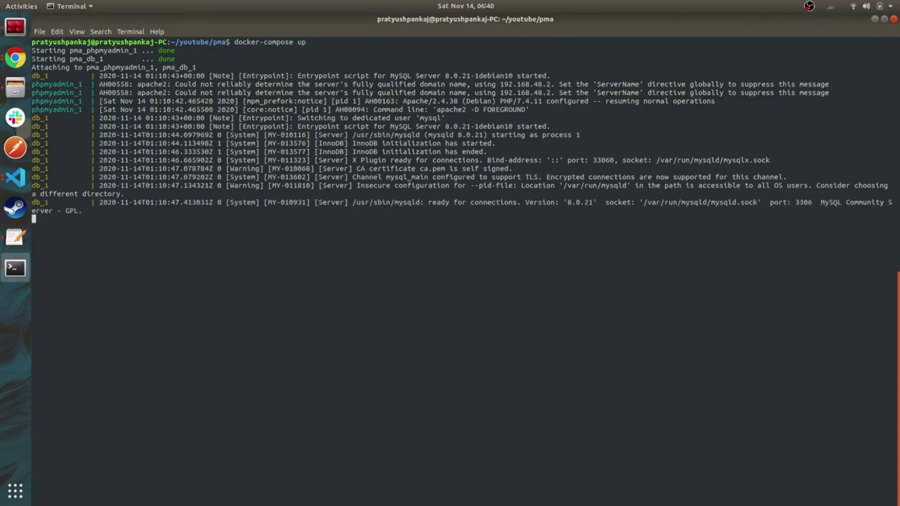
{"action": "key", "text": "Escape"}
{"action": "key", "text": "ctrl+o"}
{"action": "key", "text": "Escape"}
{"action": "key", "text": "ctrl+shift+t"}
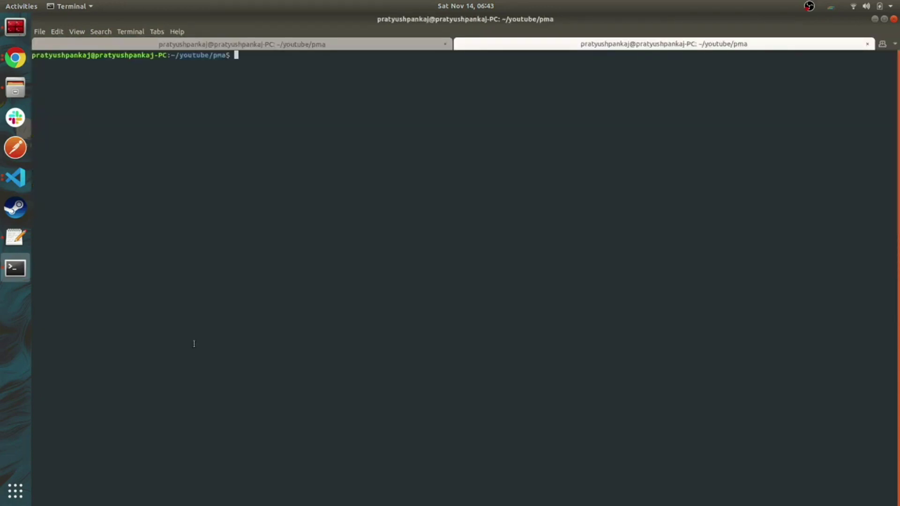
{"action": "type", "text": "docker-com"}
{"action": "type", "text": "pose exec "}
{"action": "type", "text": "db "}
{"action": "type", "text": "mysql -"}
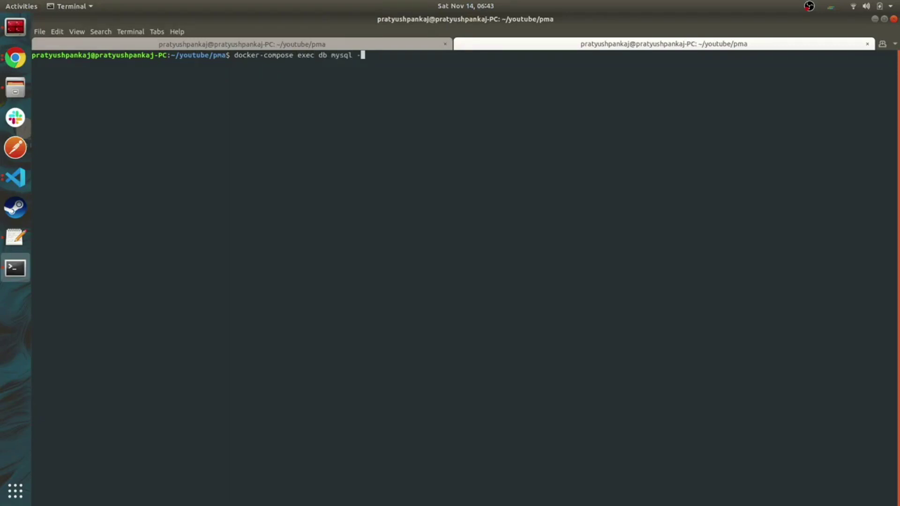
{"action": "type", "text": "u root -p"}
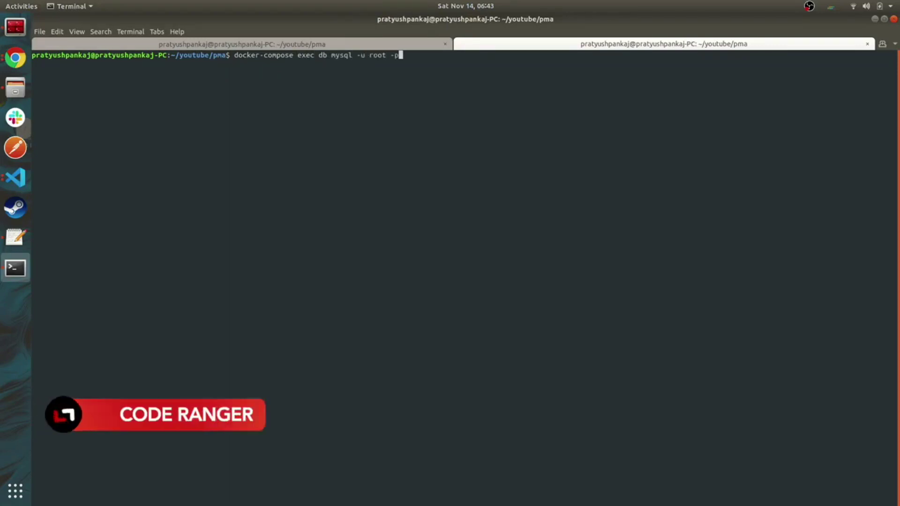
Log into the db container's MySQL as root, run SHOW DATABASES, and exit.
{"action": "key", "text": "Return"}
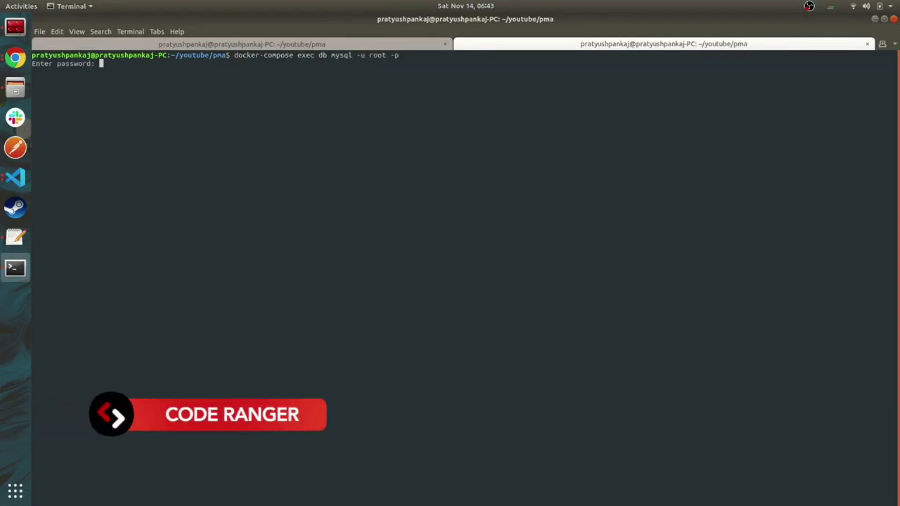
{"action": "key", "text": "Return"}
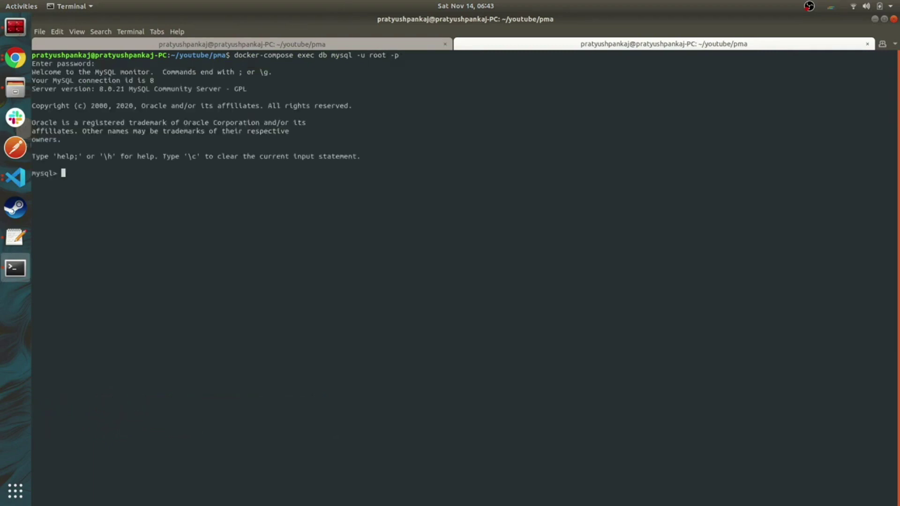
{"action": "key", "text": "Return"}
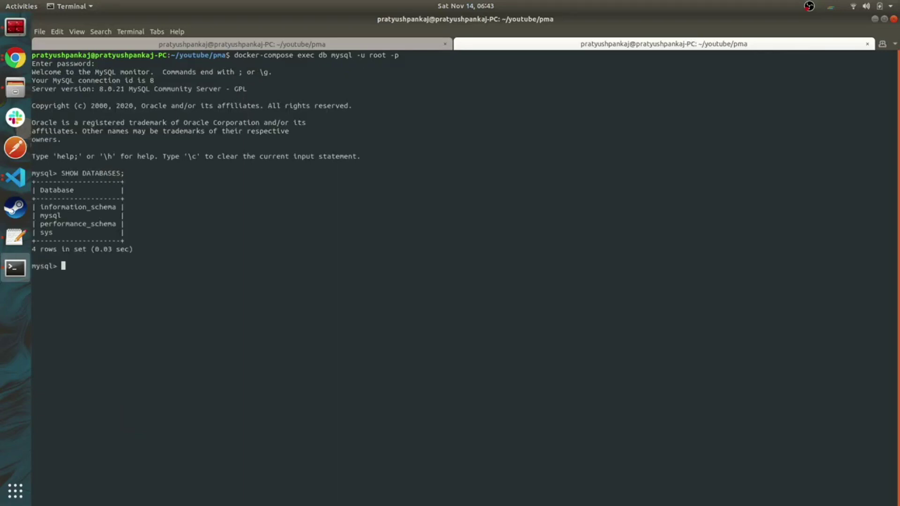
{"action": "key", "text": "Return"}
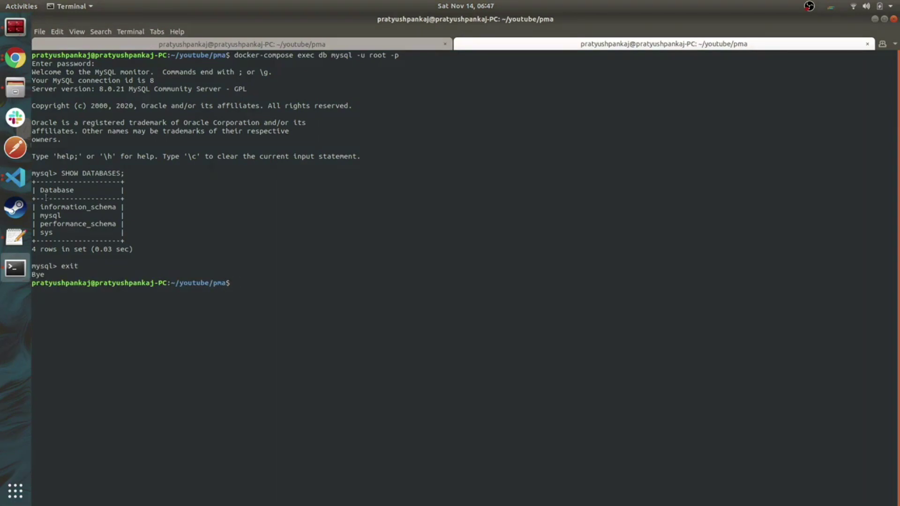
{"action": "left_click", "coordinate": [16, 178]}
Comment out PMA_ARBITRARY=1 and add PMA_HOST=db to the phpmyadmin environment.
{"action": "left_click", "coordinate": [99, 134]}
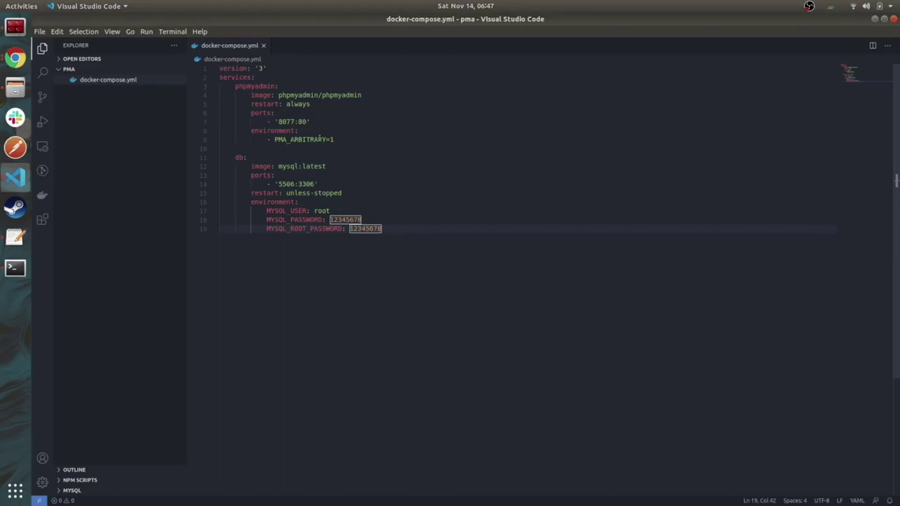
{"action": "left_click", "coordinate": [338, 139]}
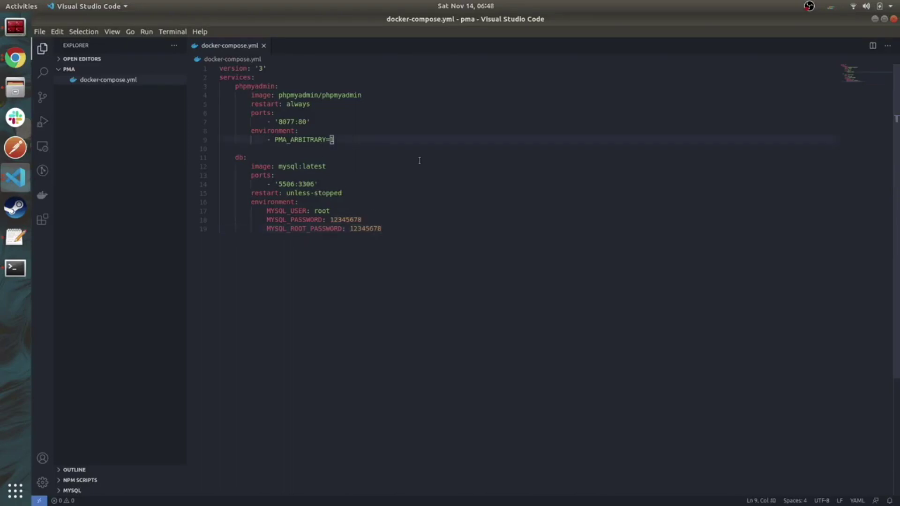
{"action": "key", "text": "shift+Home"}
{"action": "key", "text": "shift+Right"}
{"action": "key", "text": "shift+Right"}
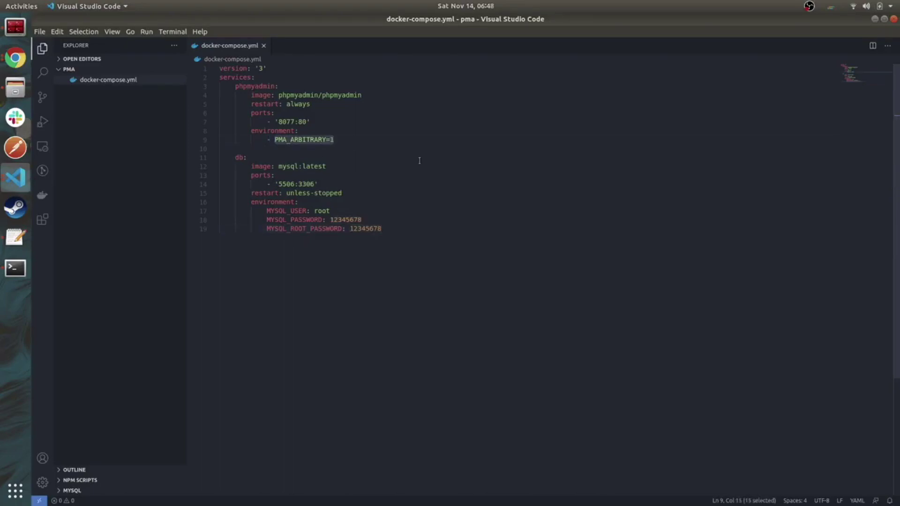
{"action": "key", "text": "Left"}
{"action": "type", "text": "#"}
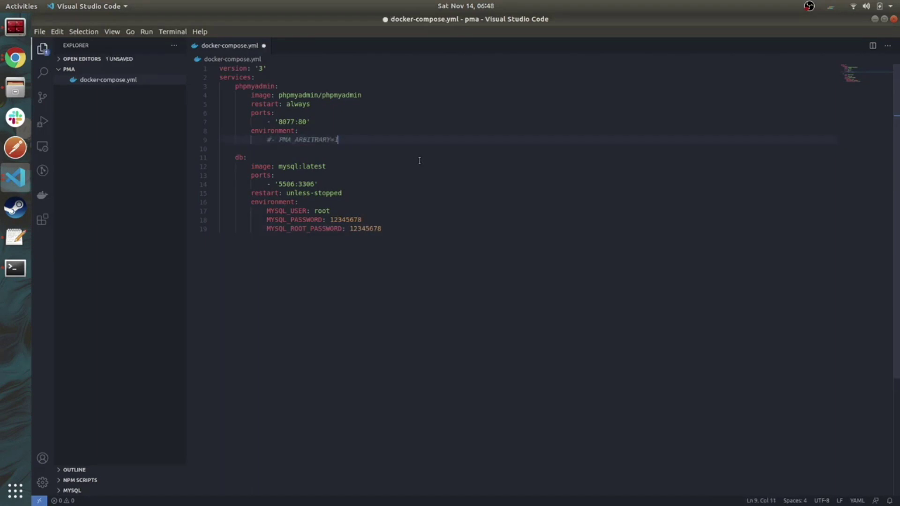
{"action": "key", "text": "End"}
{"action": "key", "text": "Return"}
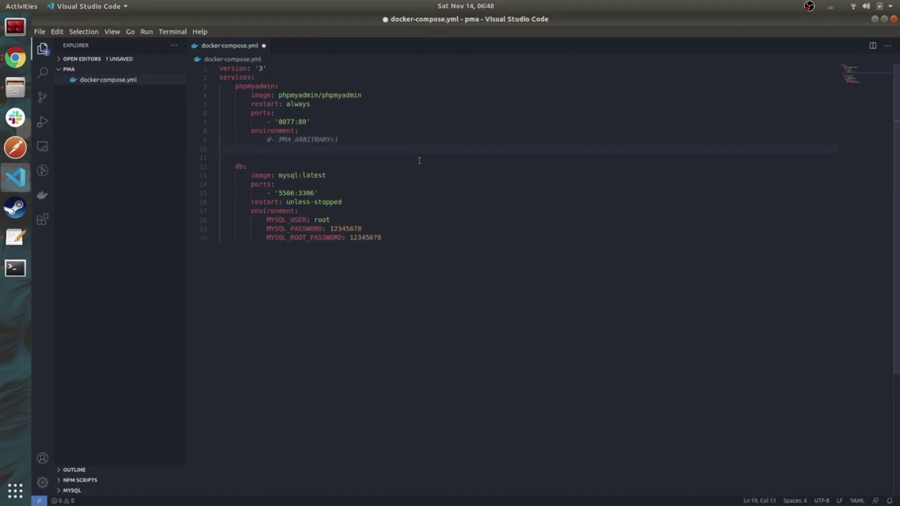
{"action": "type", "text": "-"}
{"action": "type", "text": " PMA_"}
{"action": "key", "text": "BackSpace"}
{"action": "type", "text": "_HOST"}
{"action": "type", "text": "="}
{"action": "type", "text": "db"}
Add depends_on with '- db' to the phpmyadmin service and save docker-compose.yml.
{"action": "key", "text": "Up"}
{"action": "key", "text": "Up"}
{"action": "key", "text": "Up"}
{"action": "key", "text": "Return"}
{"action": "key", "text": "ctrl+z"}
{"action": "key", "text": "Return"}
{"action": "key", "text": "BackSpace"}
{"action": "type", "text": "depends"}
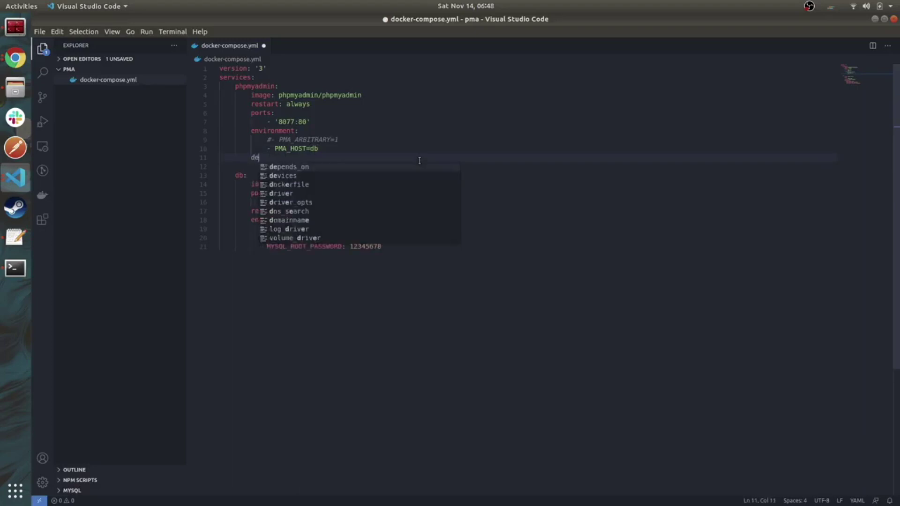
{"action": "key", "text": "Tab"}
{"action": "key", "text": "Return"}
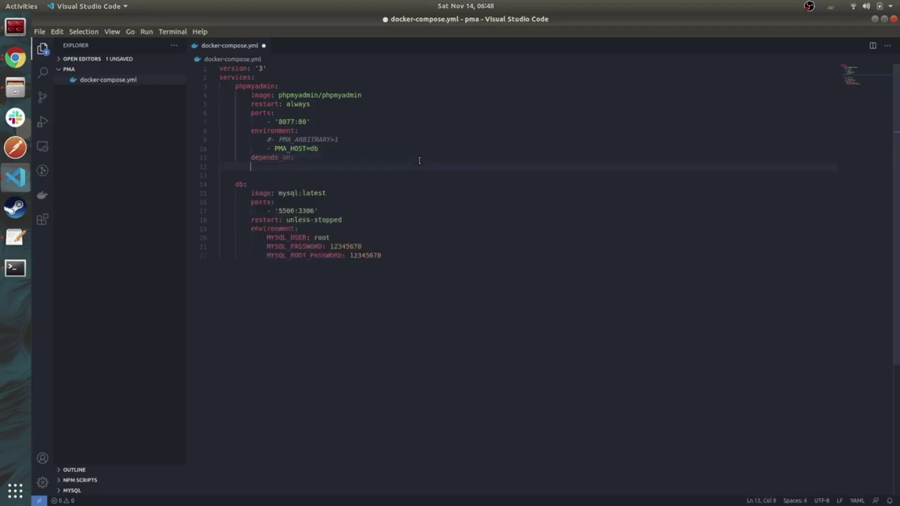
{"action": "key", "text": "Tab"}
{"action": "type", "text": "- db"}
{"action": "key", "text": "ctrl+s"}
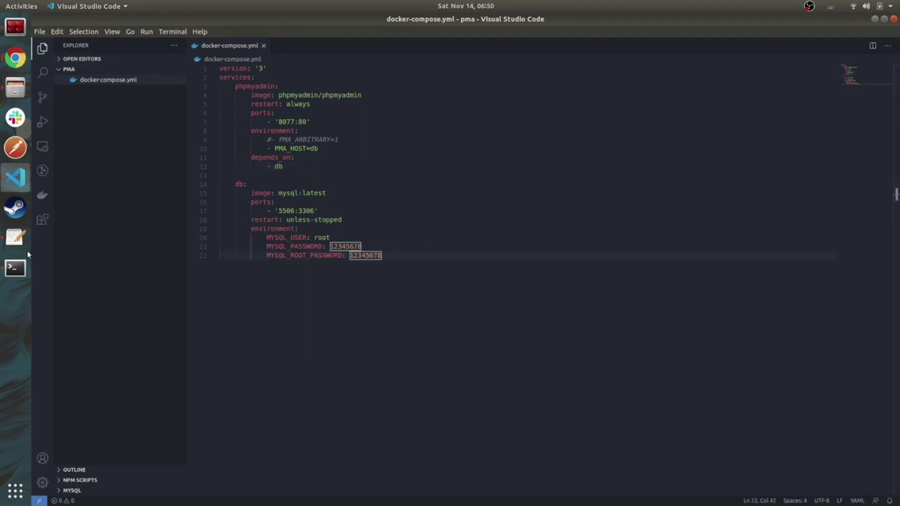
Stop the foreground compose stack, relaunch it with docker-compose up -d, and check docker-compose ps.
{"action": "left_click", "coordinate": [16, 267]}
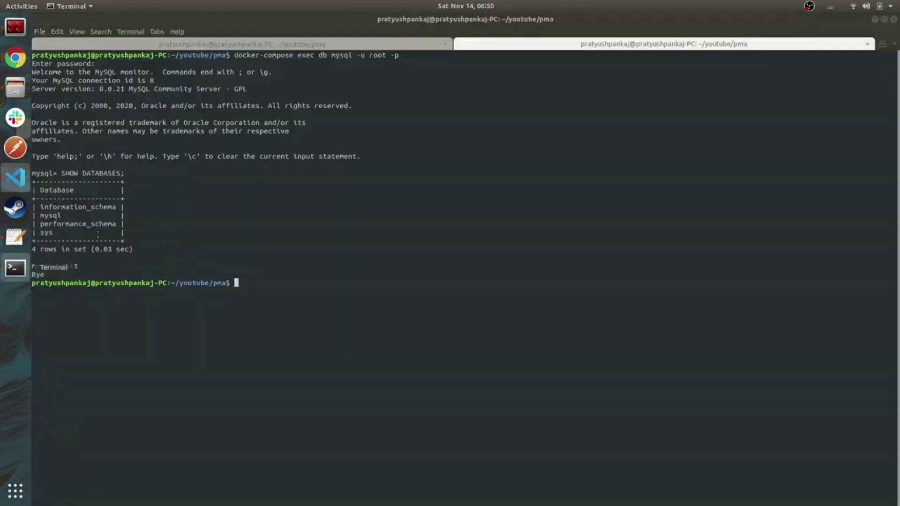
{"action": "left_click", "coordinate": [195, 44]}
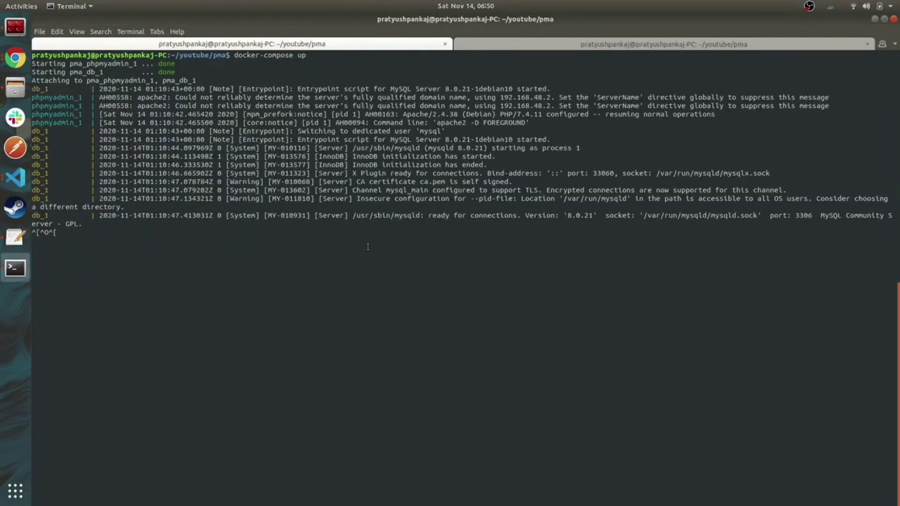
{"action": "key", "text": "ctrl+c"}
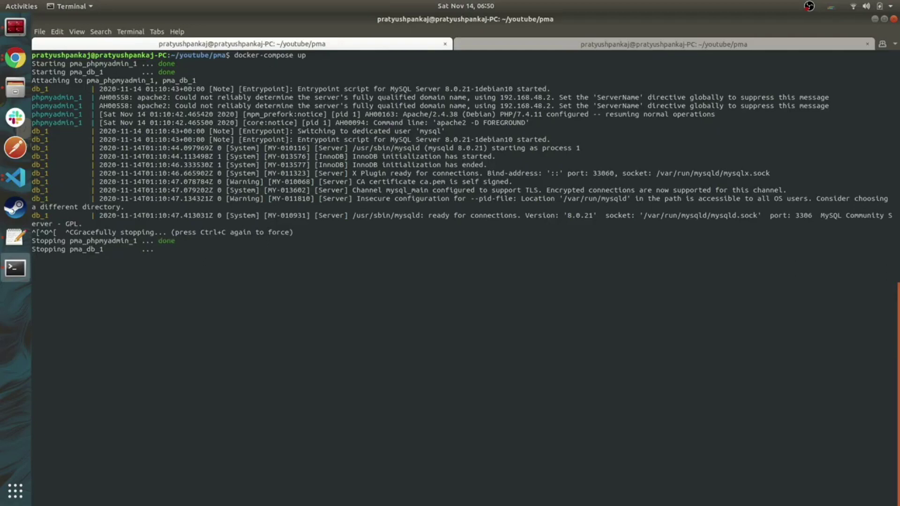
{"action": "type", "text": "doc"}
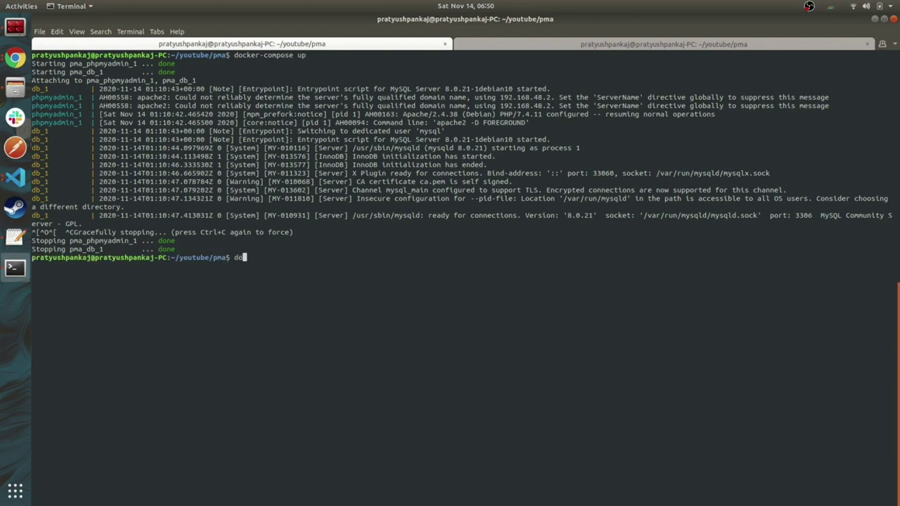
{"action": "type", "text": "-compose "}
{"action": "type", "text": "up"}
{"action": "type", "text": " -d"}
{"action": "key", "text": "Return"}
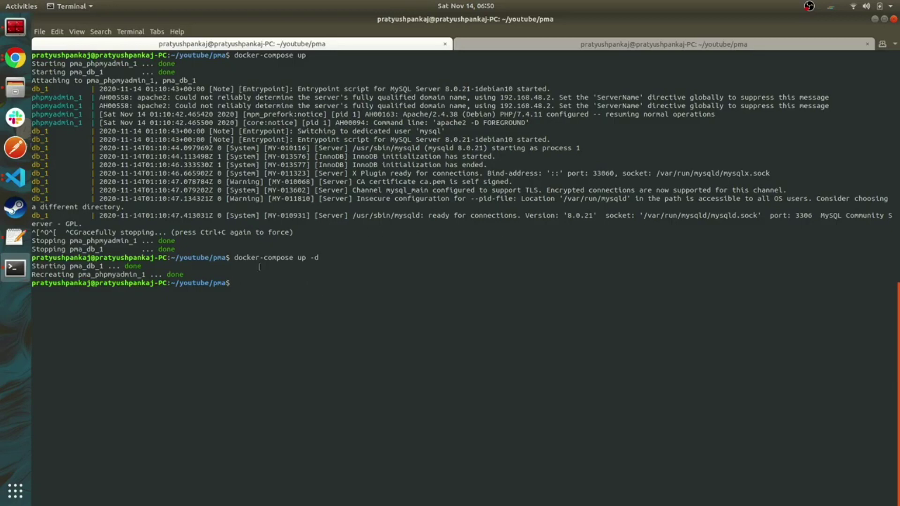
{"action": "type", "text": "docker-comp"}
{"action": "type", "text": "ose p"}
{"action": "type", "text": "s"}
{"action": "key", "text": "Return"}
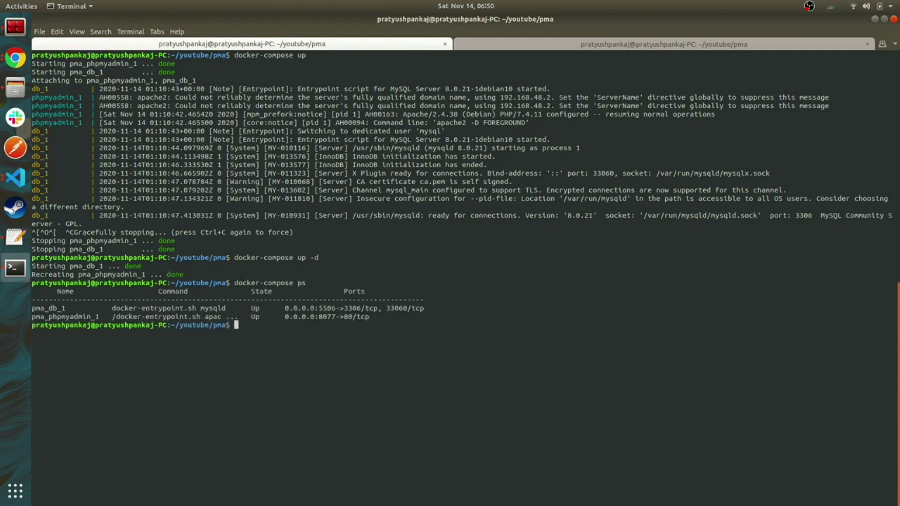
{"action": "left_click", "coordinate": [15, 58]}
Reload the phpMyAdmin login at localhost:8077 and sign in as root with the password.
{"action": "left_click", "coordinate": [96, 66]}
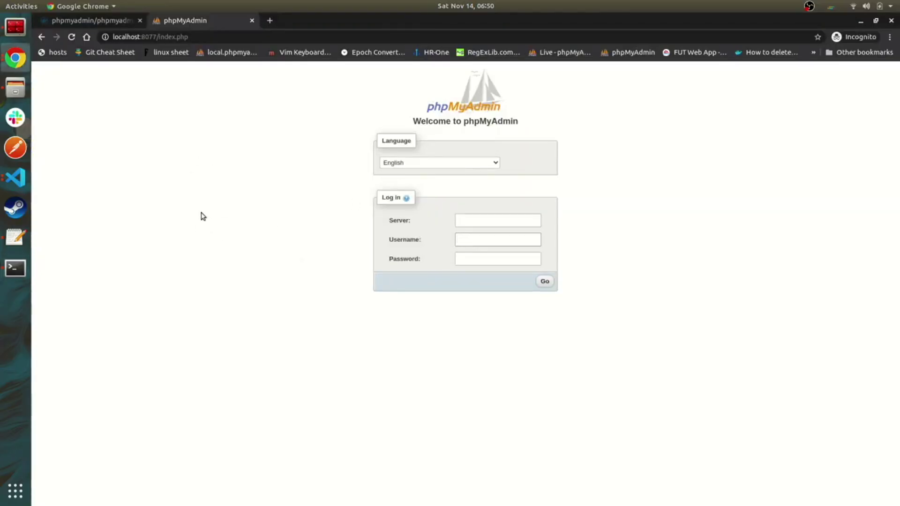
{"action": "key", "text": "F5"}
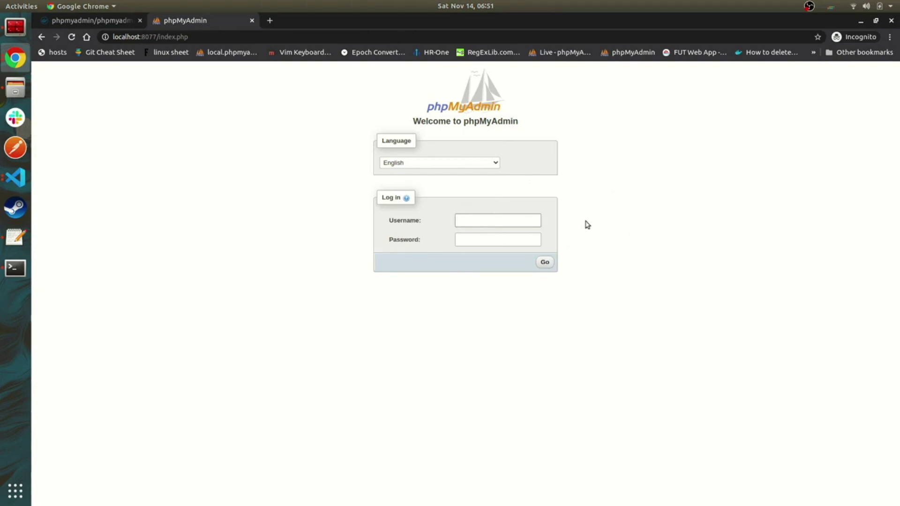
{"action": "type", "text": "root"}
{"action": "key", "text": "Tab"}
{"action": "type", "text": "assword"}
{"action": "key", "text": "Return"}
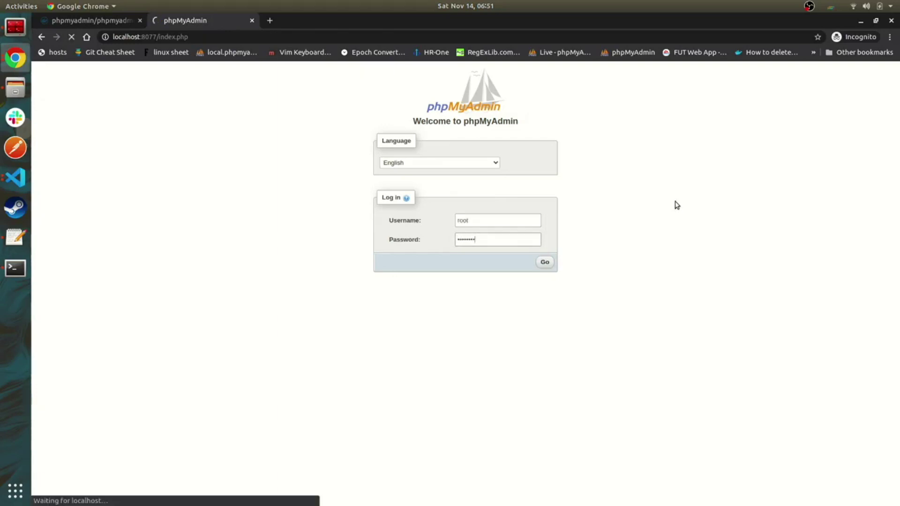